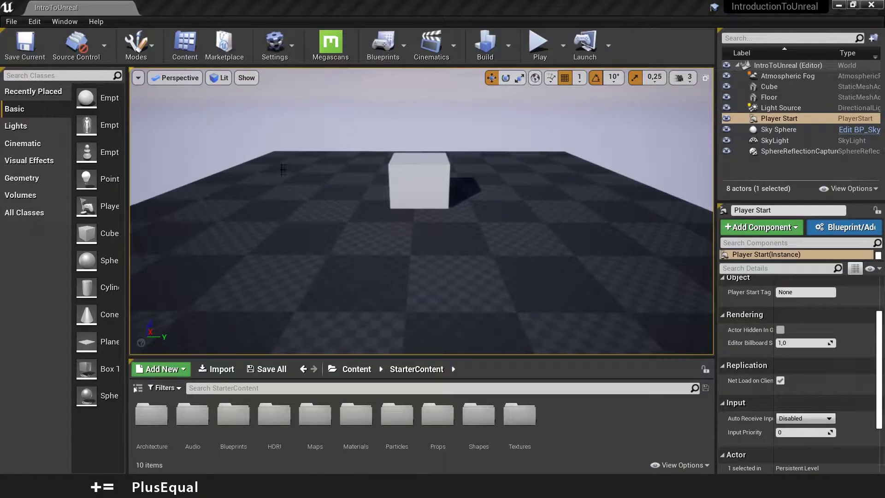
Delete the cube and place SM_MatPreviewMesh_02 from the StarterContent Props folder on the floor in its place
left_click(425, 177)
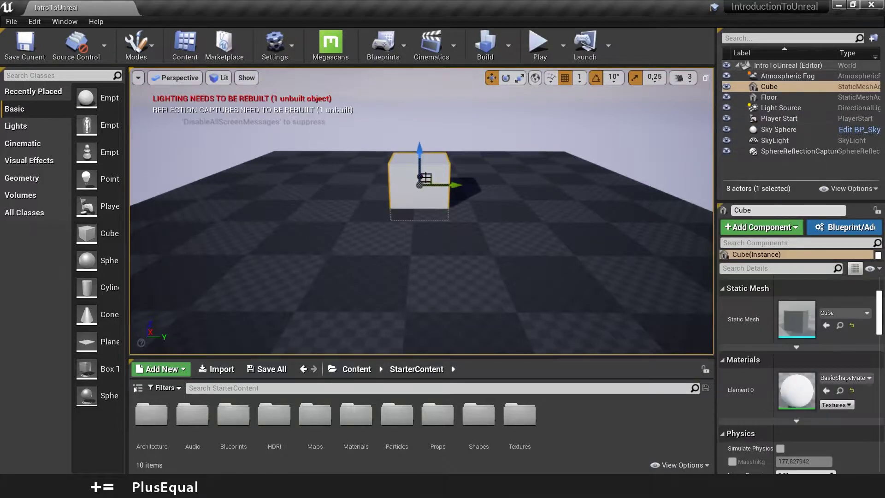
key("Delete")
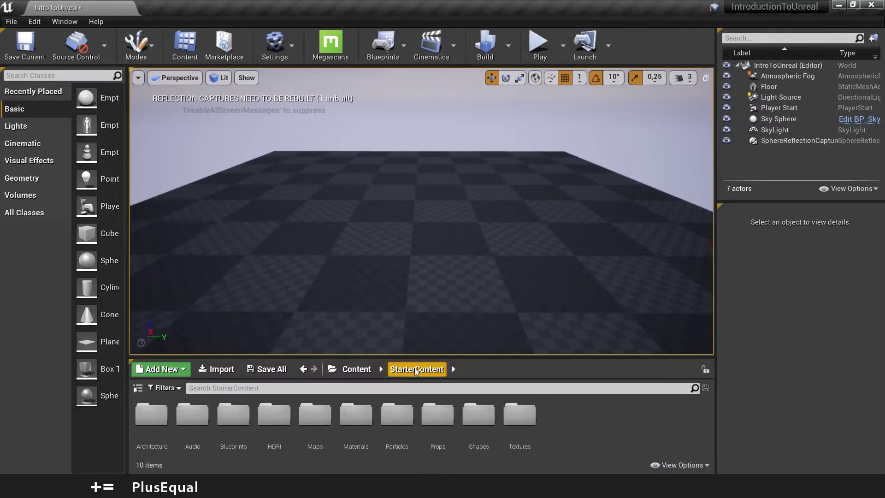
double_click(437, 413)
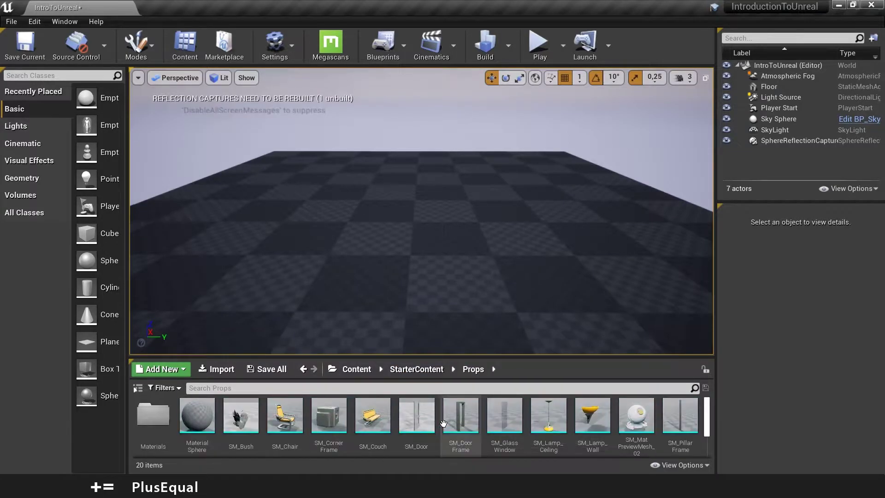
mouse_move(643, 417)
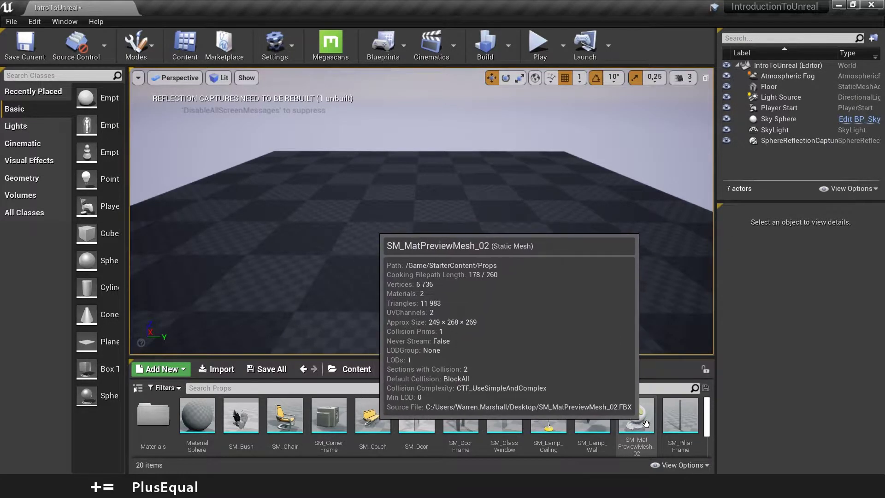
left_click_drag(645, 419, 417, 209)
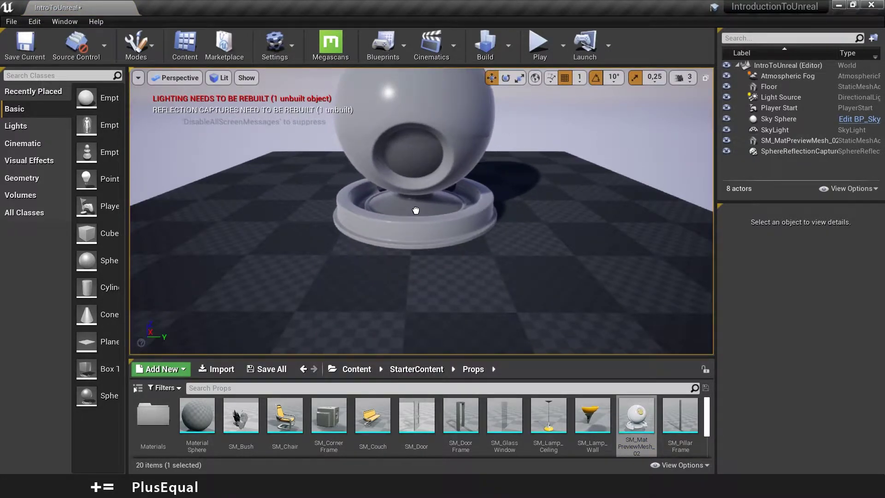
right_click_drag(422, 237, 399, 355)
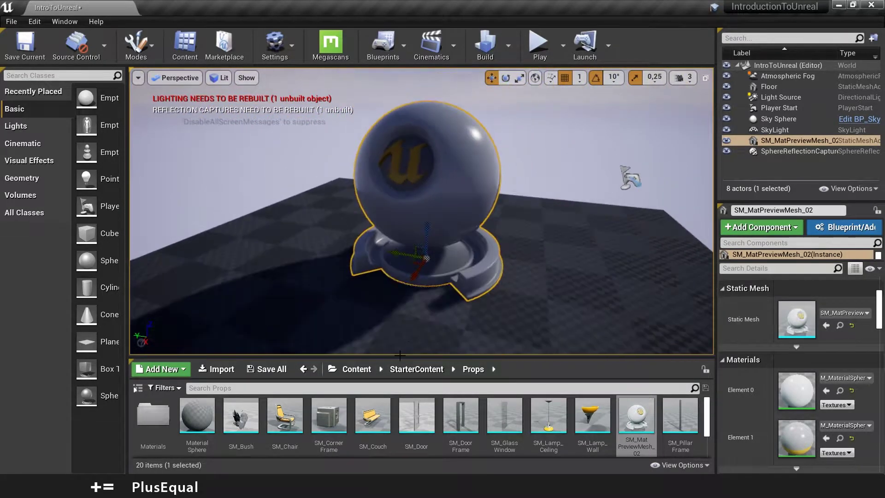
Browse the ready-made materials in the StarterContent Materials folder
left_click(416, 370)
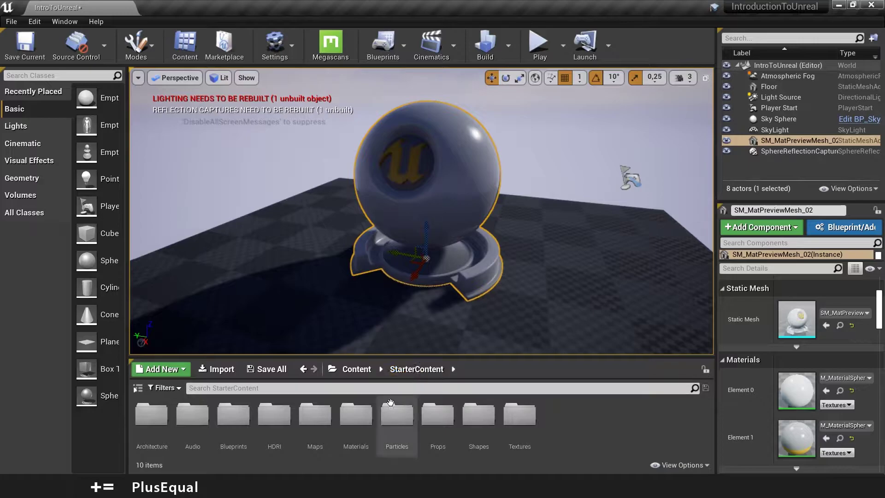
double_click(358, 416)
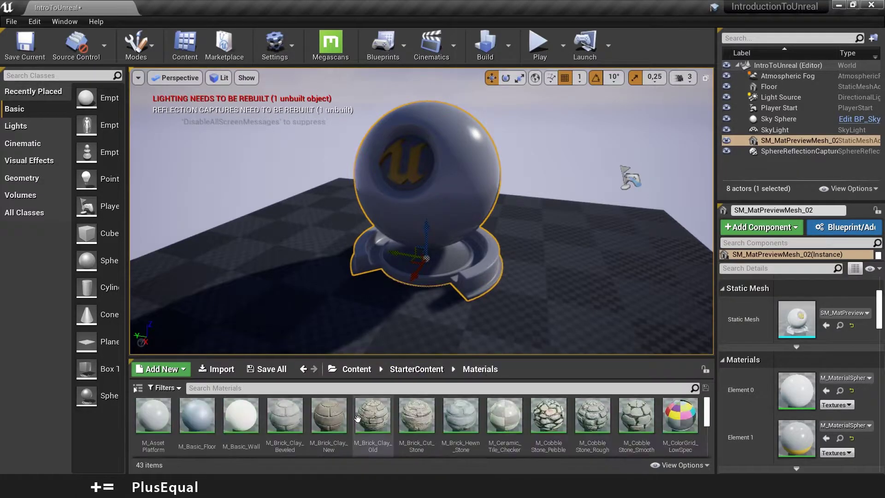
scroll(358, 419, "down", 5)
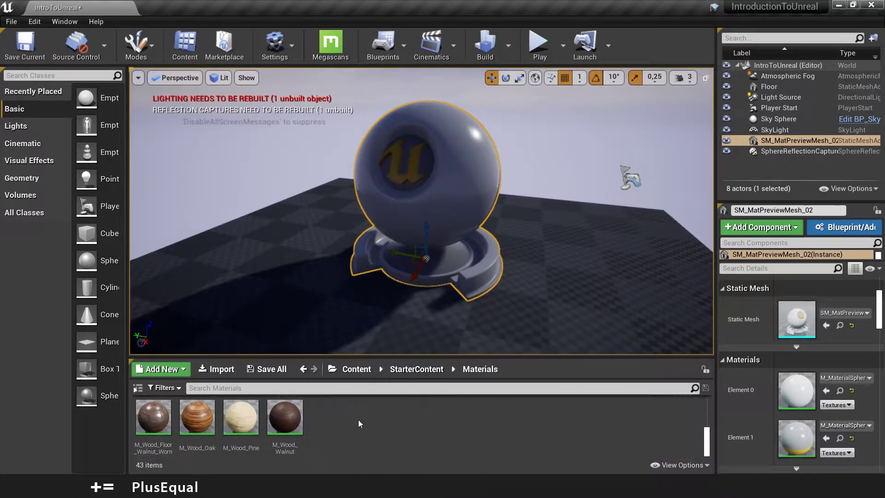
scroll(358, 417, "up", 5)
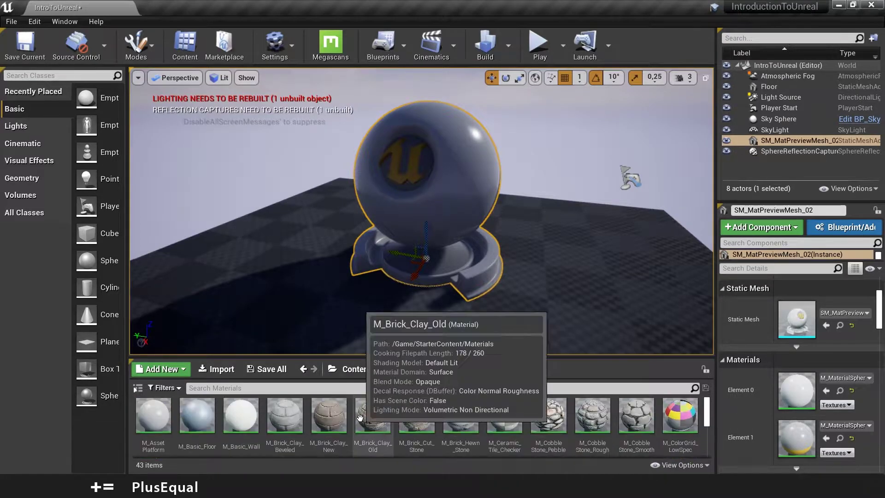
mouse_move(705, 408)
left_mouse_down()
mouse_move(700, 428)
mouse_move(703, 417)
left_mouse_up()
scroll(703, 417, "up", 1)
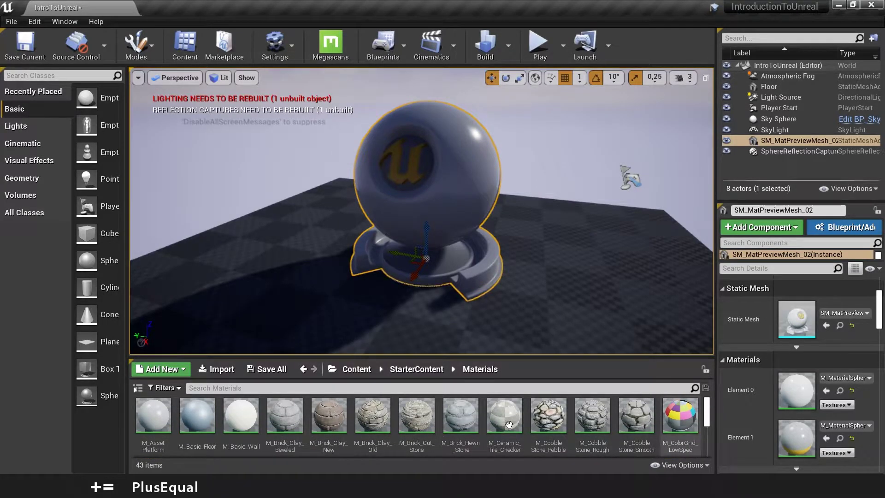
Create a new folder named Materials directly in the Content folder
left_click(416, 368)
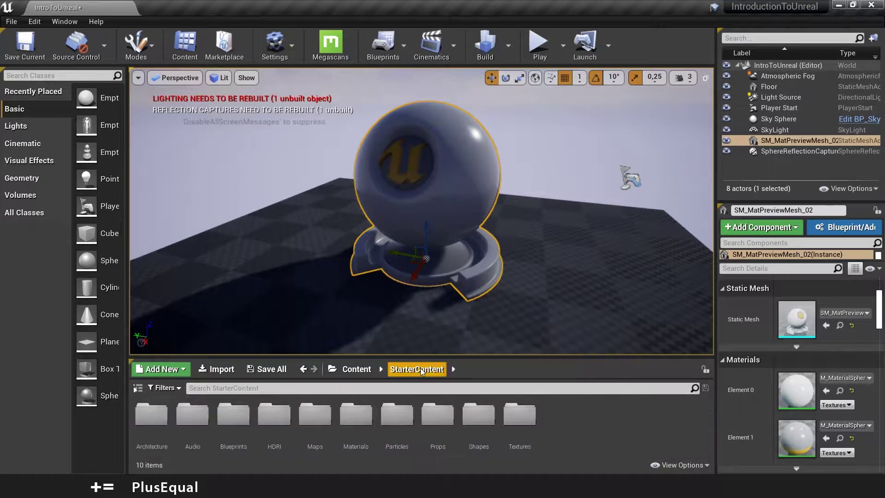
left_click(354, 368)
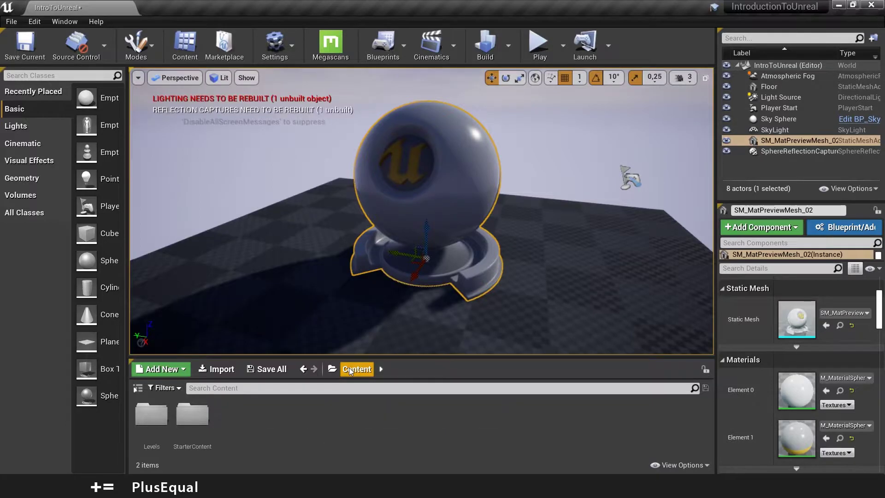
right_click(250, 421)
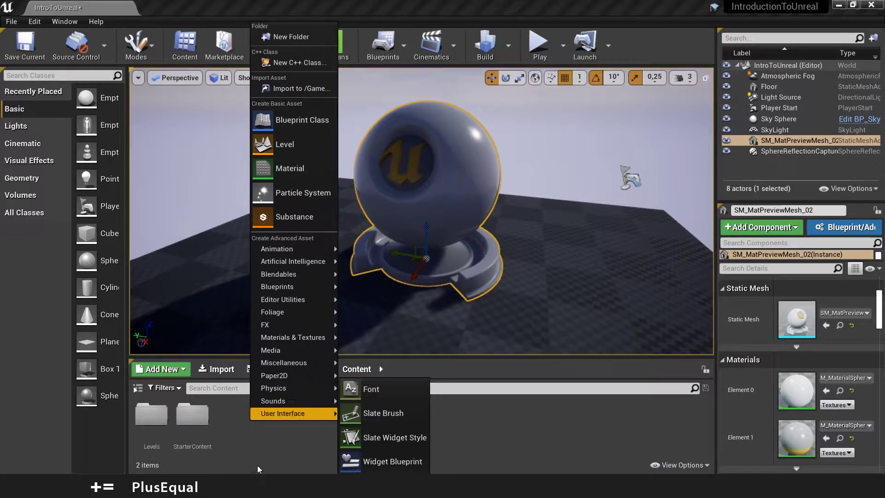
right_click(238, 444)
left_click(280, 59)
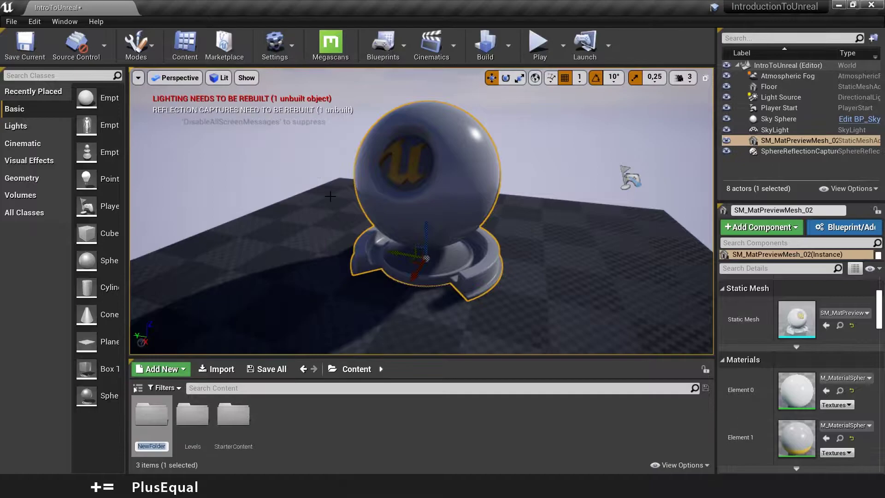
type("Material")
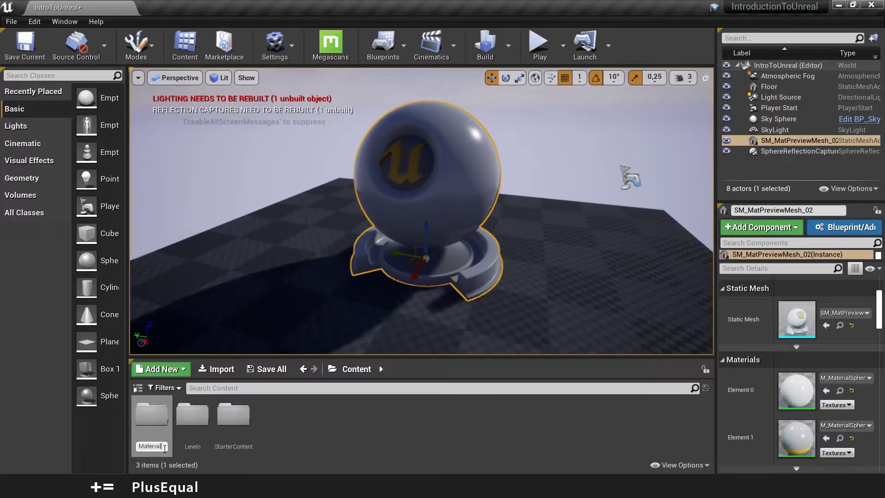
type("s")
key("Return")
Create a material named FirstMaterial inside the new Materials folder
double_click(194, 427)
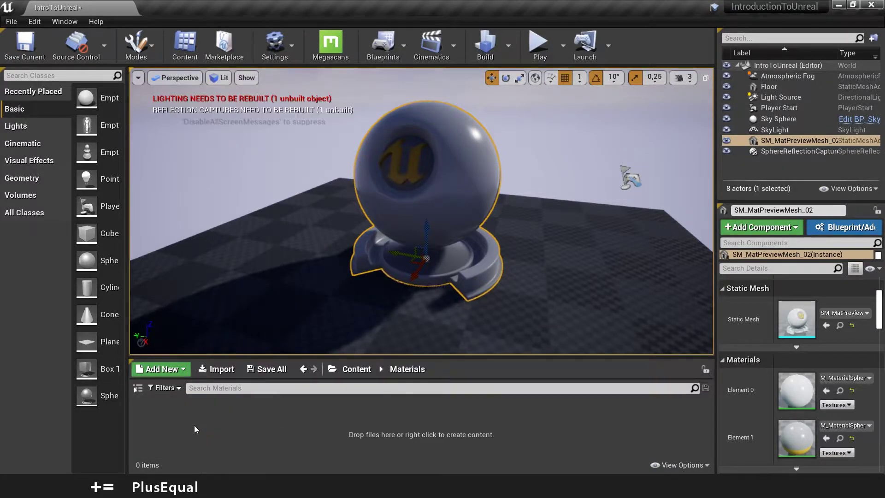
right_click(194, 429)
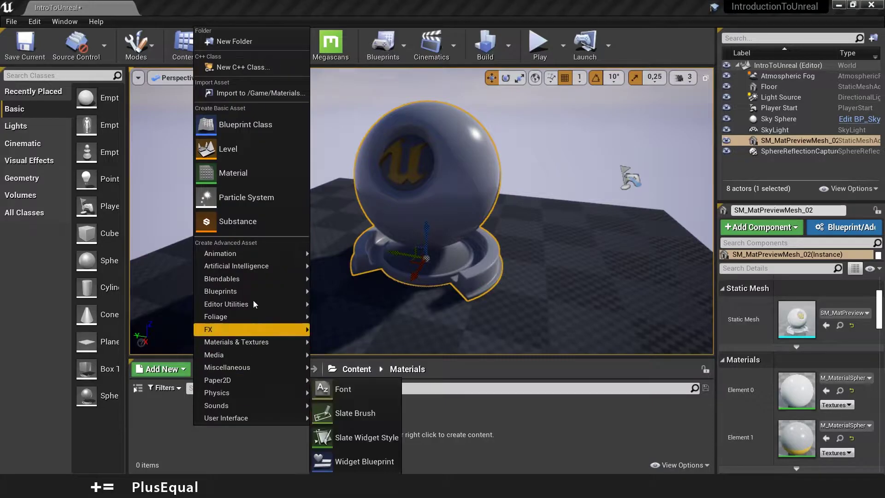
left_click(234, 168)
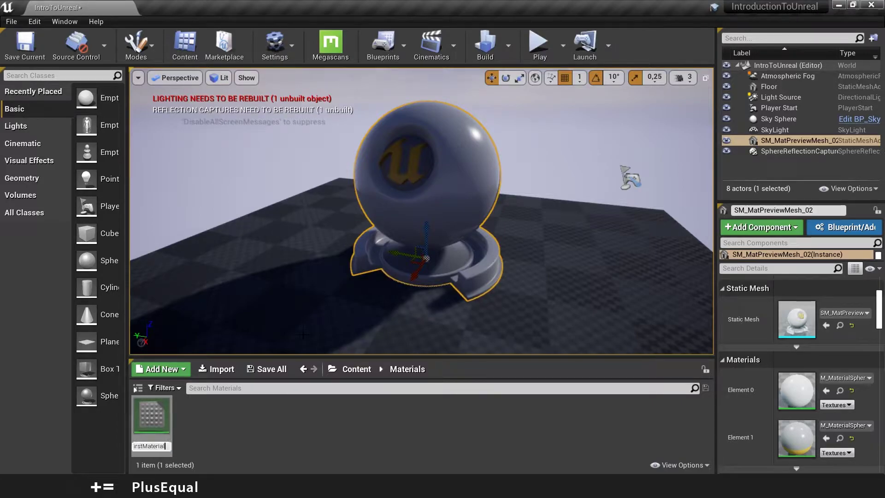
key("Return")
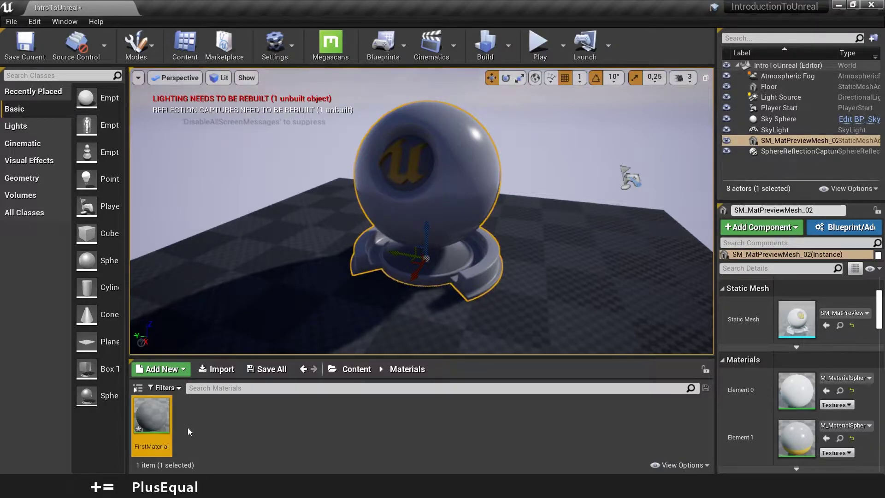
Open FirstMaterial for editing and dock its editor window as a tab beside the IntroToUnreal level
double_click(152, 411)
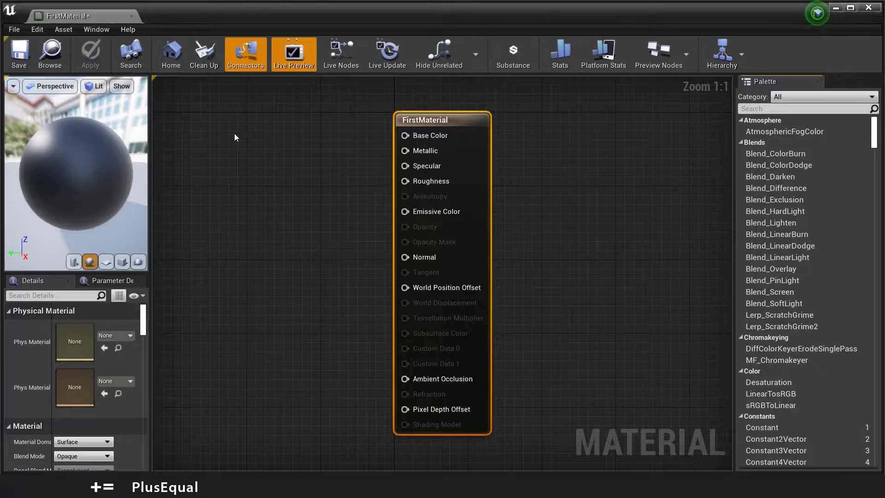
left_click(850, 8)
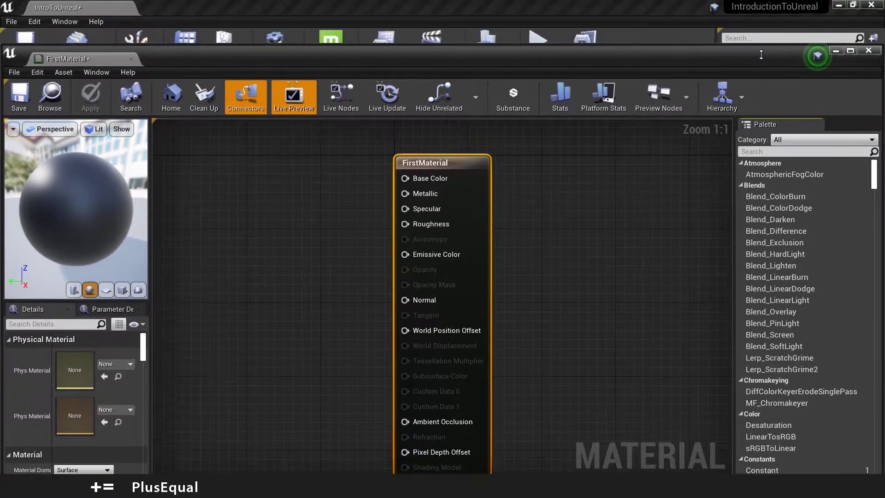
left_click_drag(761, 54, 689, 81)
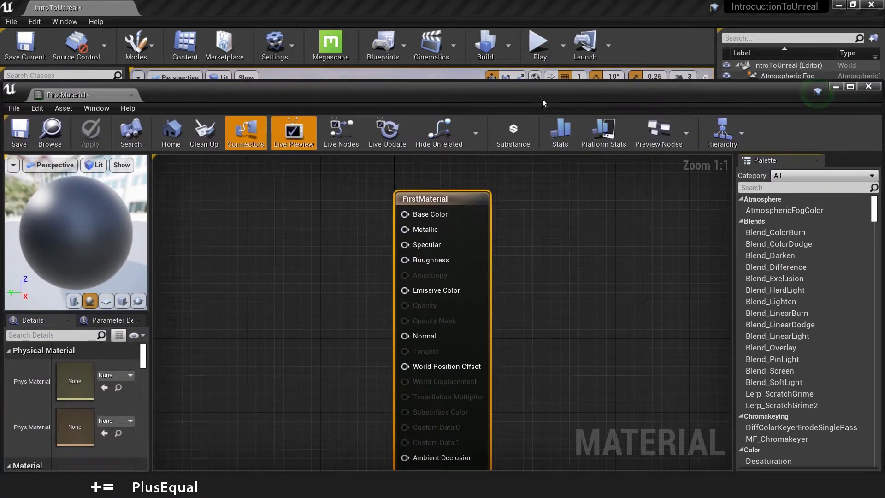
left_click_drag(396, 97, 400, 67)
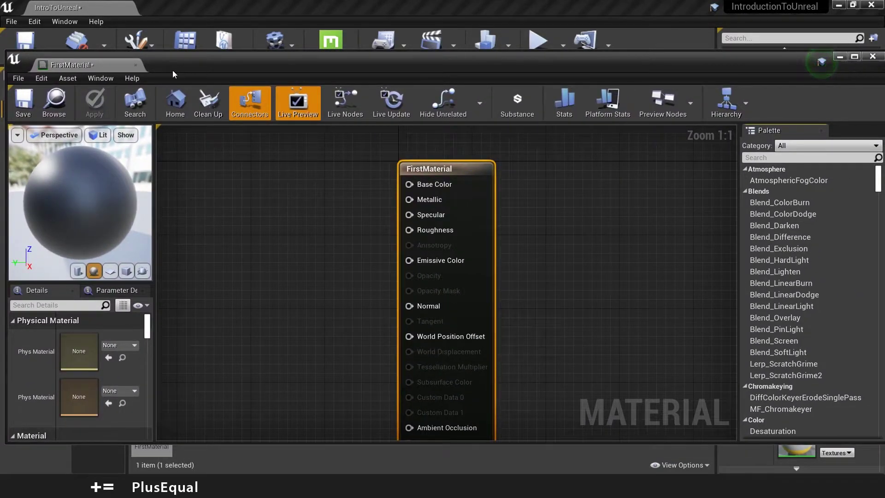
left_click_drag(61, 68, 175, 10)
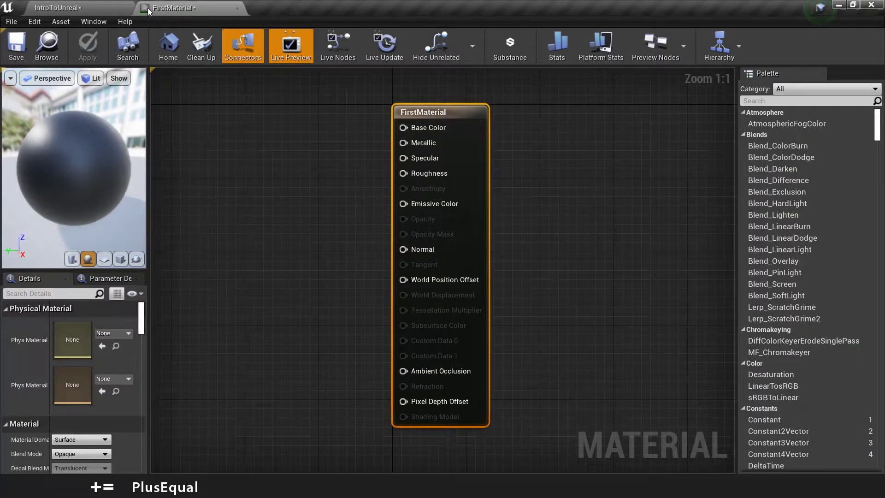
left_click(95, 9)
left_click(174, 8)
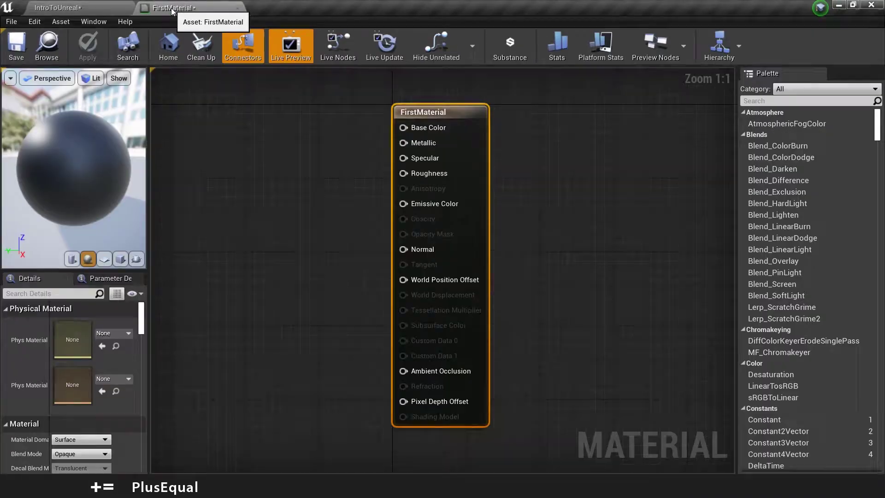
left_click(115, 8)
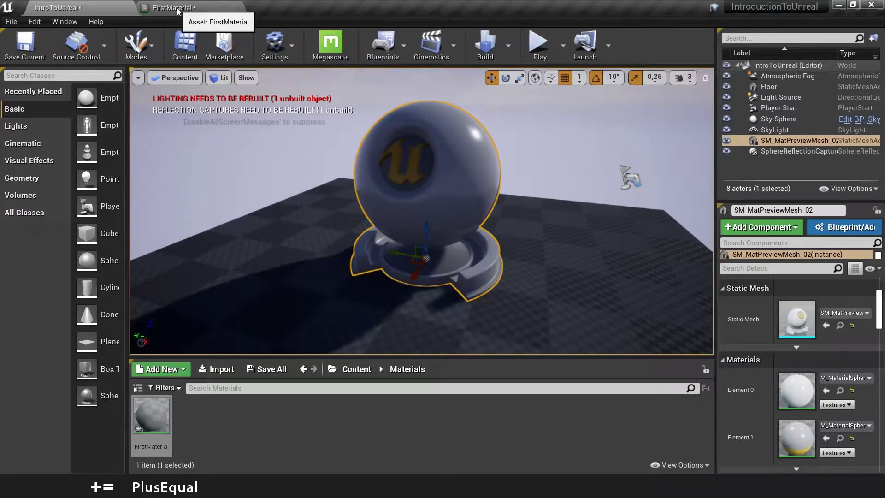
left_click(178, 9)
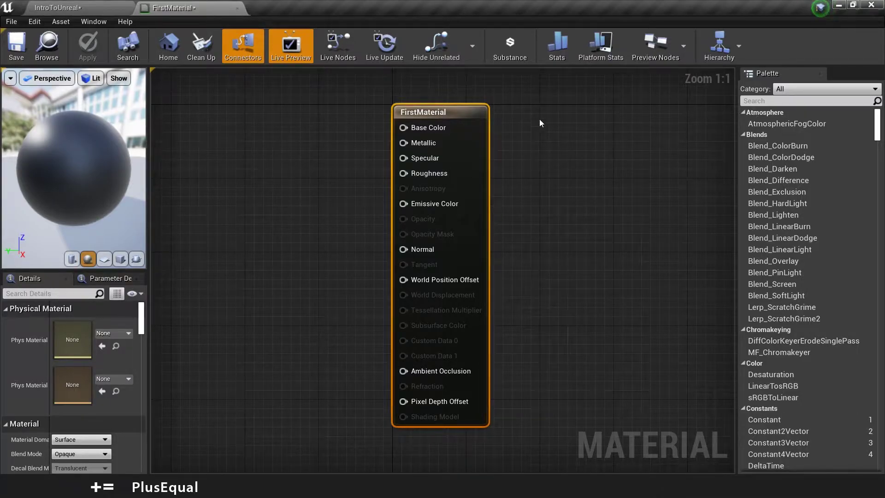
Preview the material on a plane and a cube, and return the preview shape to the sphere
mouse_move(82, 122)
left_mouse_down()
mouse_move(73, 122)
mouse_move(82, 122)
left_mouse_up()
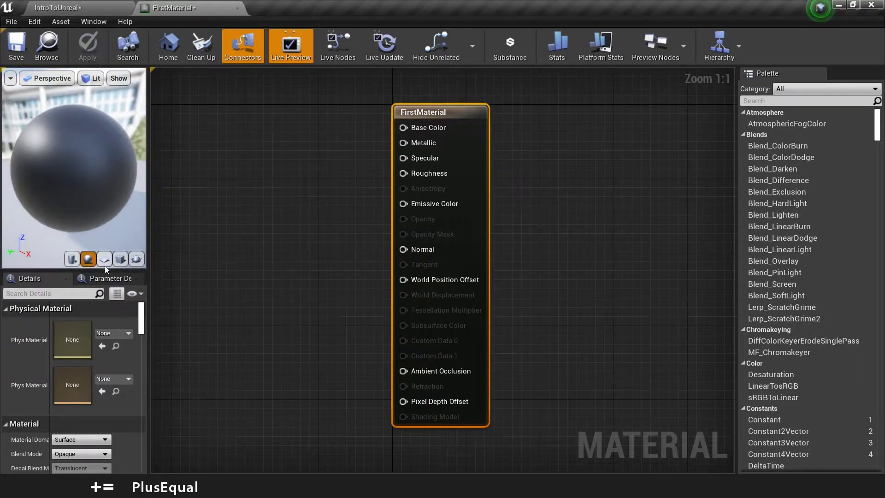
left_click(104, 259)
left_click(123, 261)
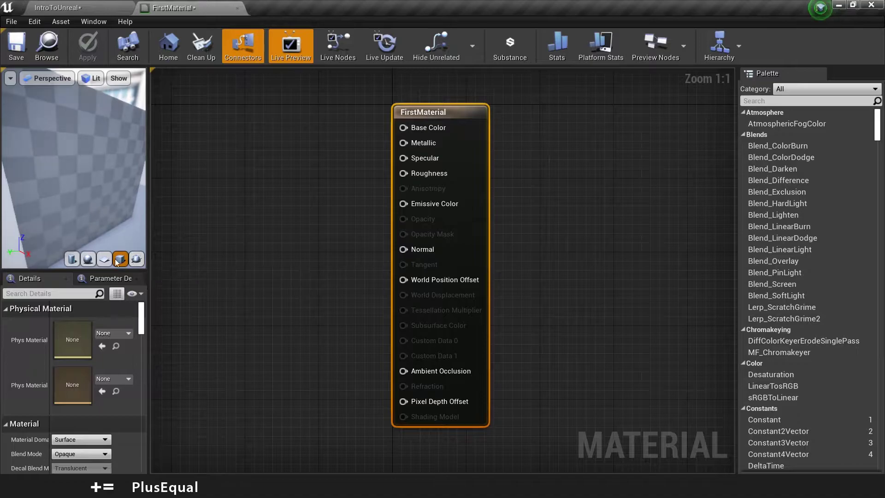
left_click(88, 259)
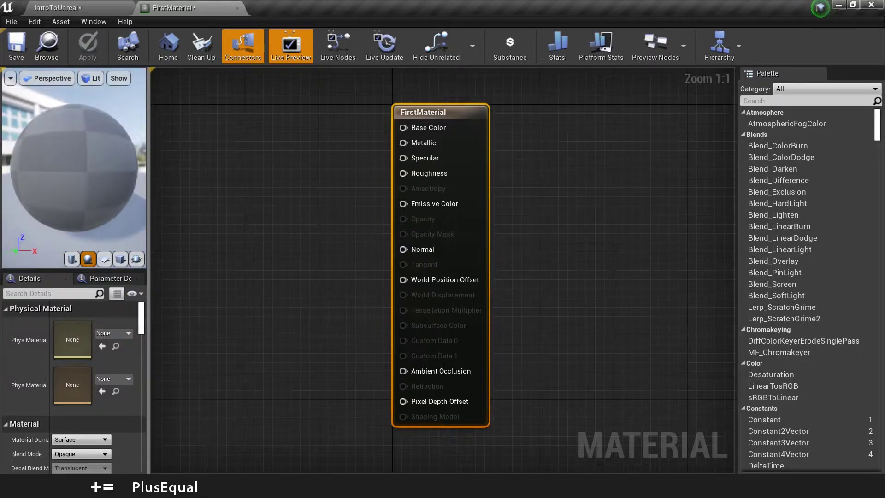
Turn off the background and turn on the grid in the material preview
left_click(119, 78)
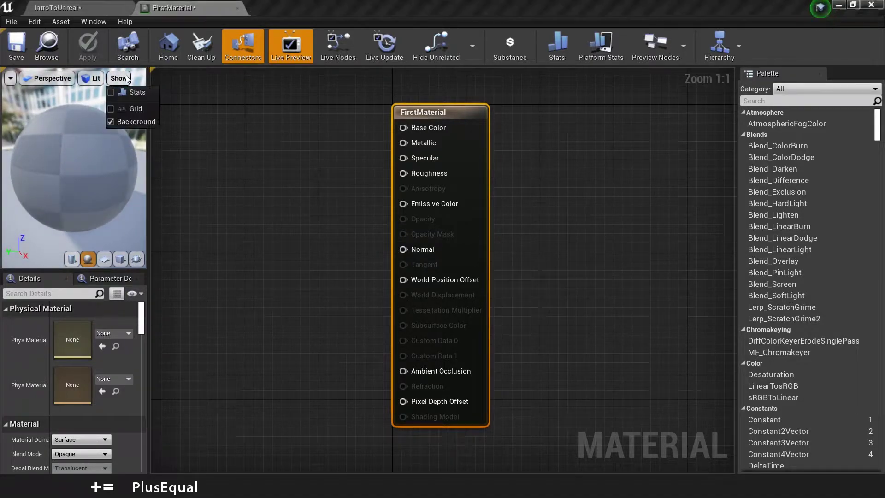
left_click(110, 124)
left_click(111, 111)
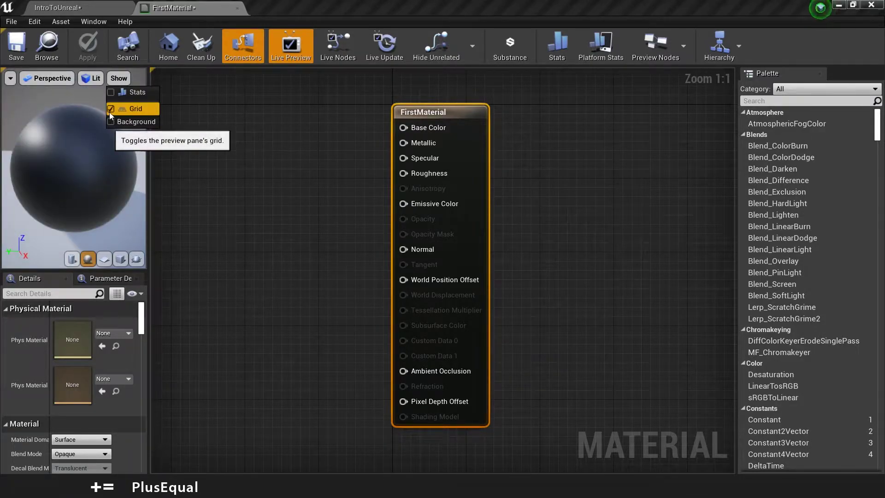
Preview the material in Unlit view mode and return the preview to Lit
left_click(95, 78)
left_click(95, 81)
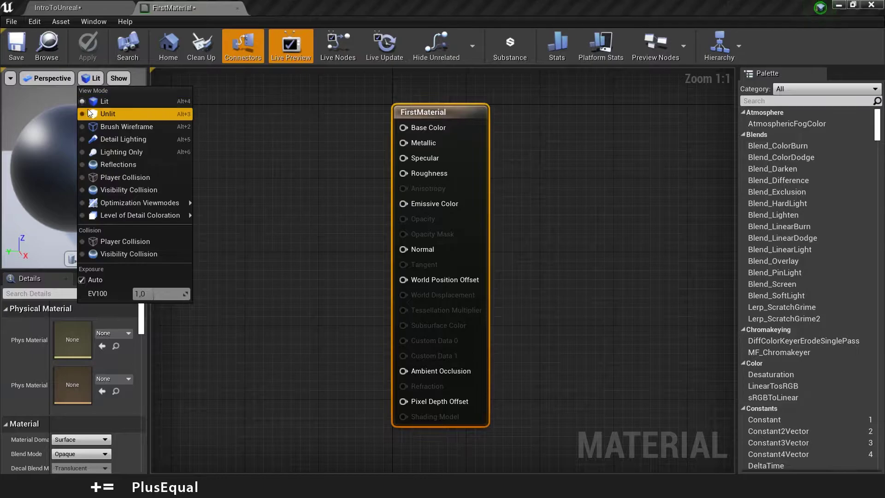
left_click(102, 114)
left_click(98, 82)
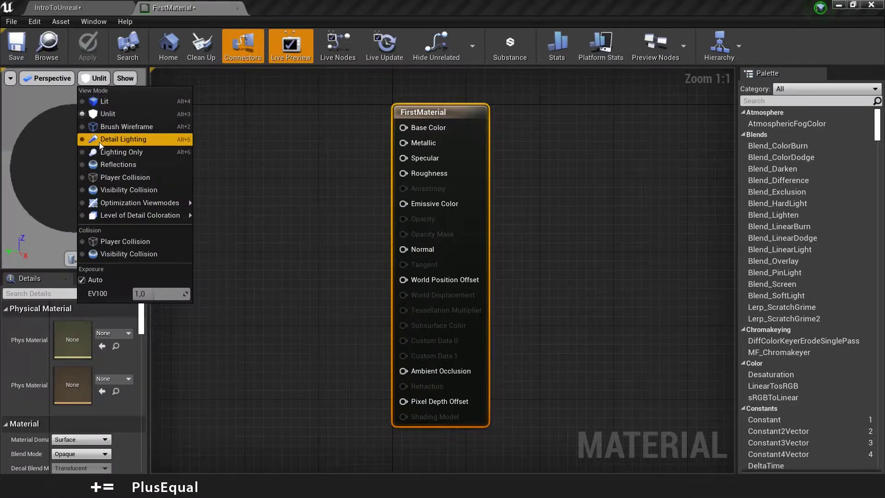
left_click(95, 104)
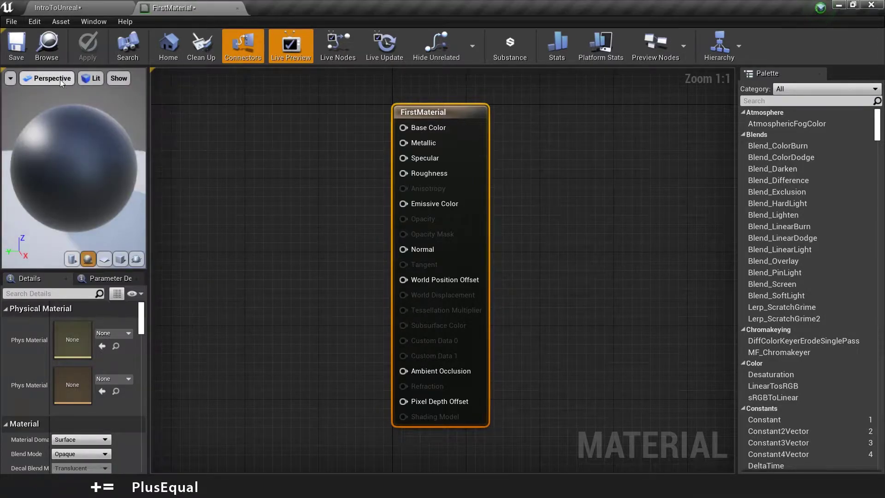
View the material preview from the Top orthographic direction and return it to Perspective
left_click(60, 80)
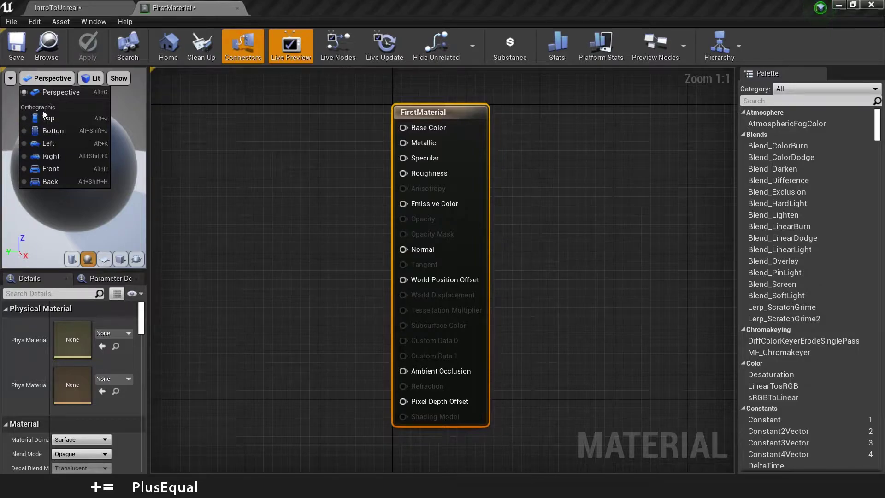
left_click(48, 117)
left_click(38, 80)
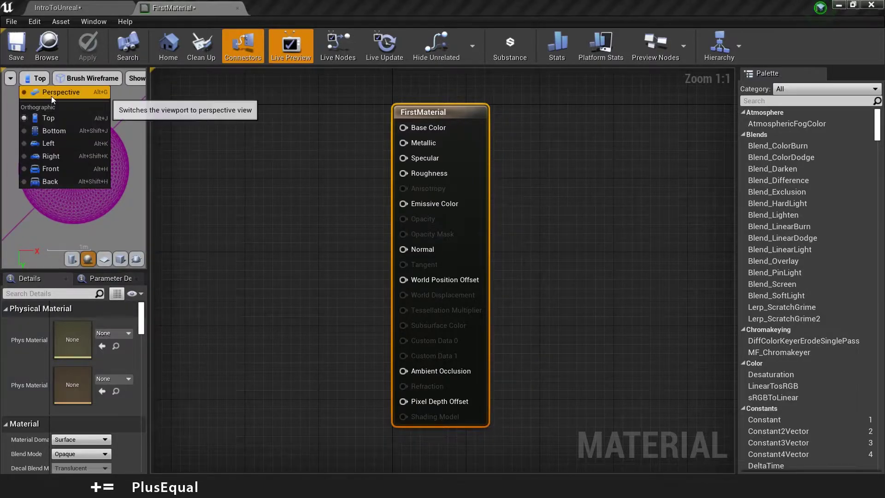
left_click(51, 93)
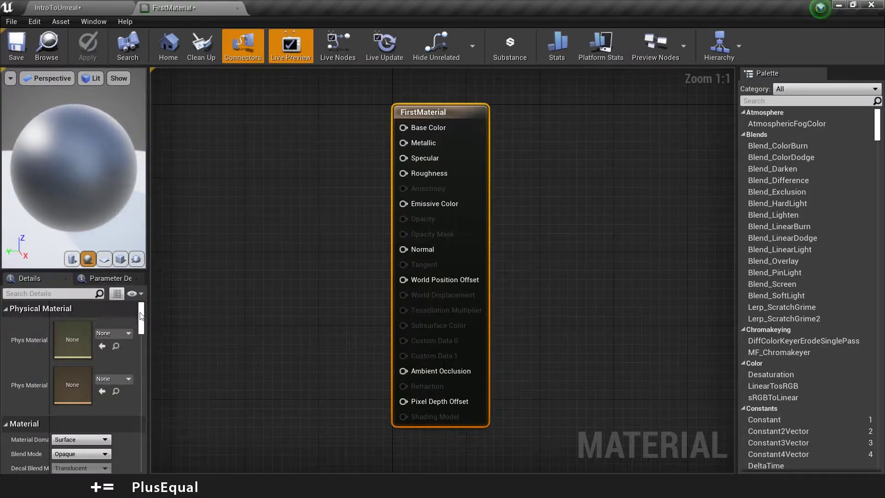
mouse_move(140, 315)
left_mouse_down()
mouse_move(145, 453)
mouse_move(143, 311)
left_mouse_up()
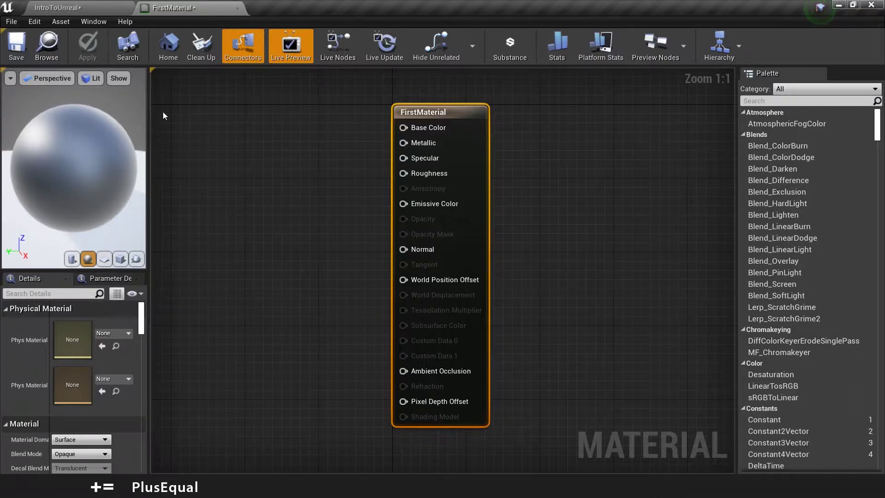
Reveal the tab headers of the Graph and the preview Viewport, and hide both again
left_click(152, 72)
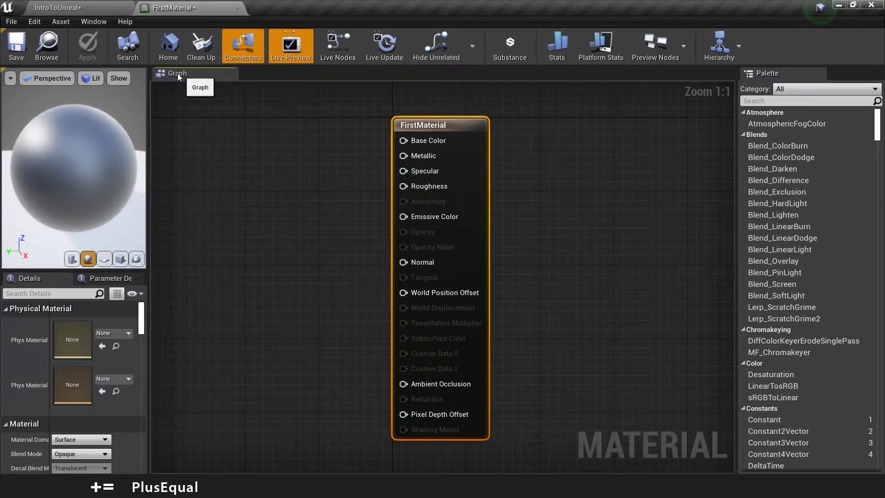
left_click(2, 73)
right_click(33, 75)
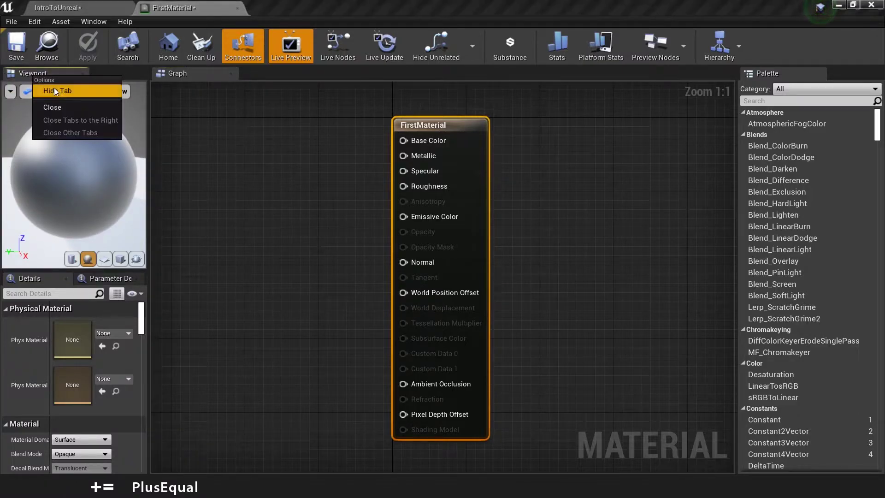
left_click(55, 91)
right_click(182, 75)
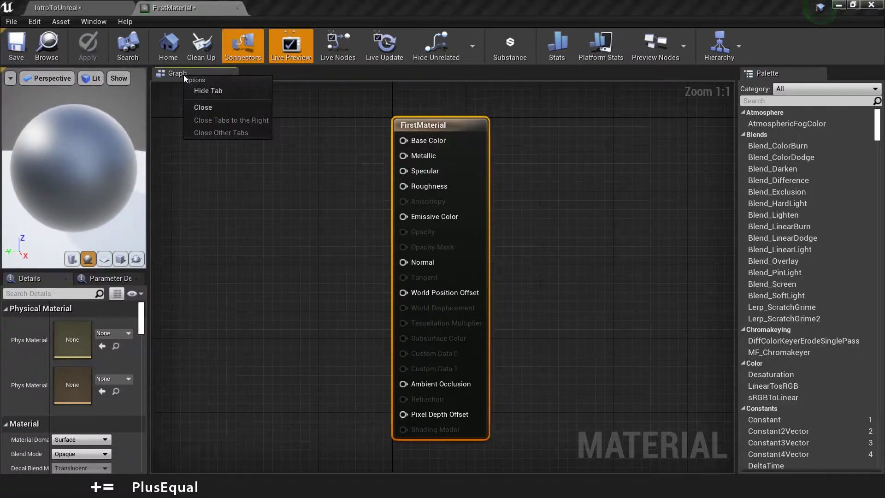
left_click(212, 91)
Add a Constant node to the graph beside the FirstMaterial node, move it slightly, and delete it
right_click_drag(338, 195, 386, 206)
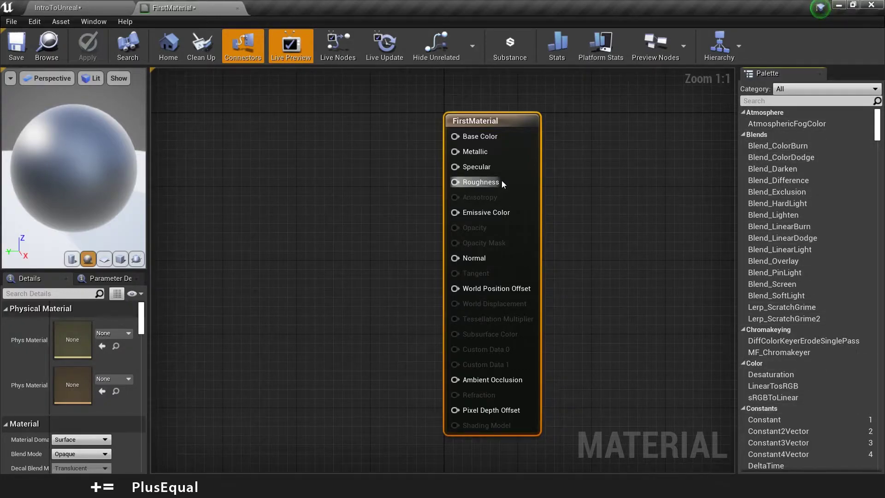
left_click_drag(880, 119, 881, 128)
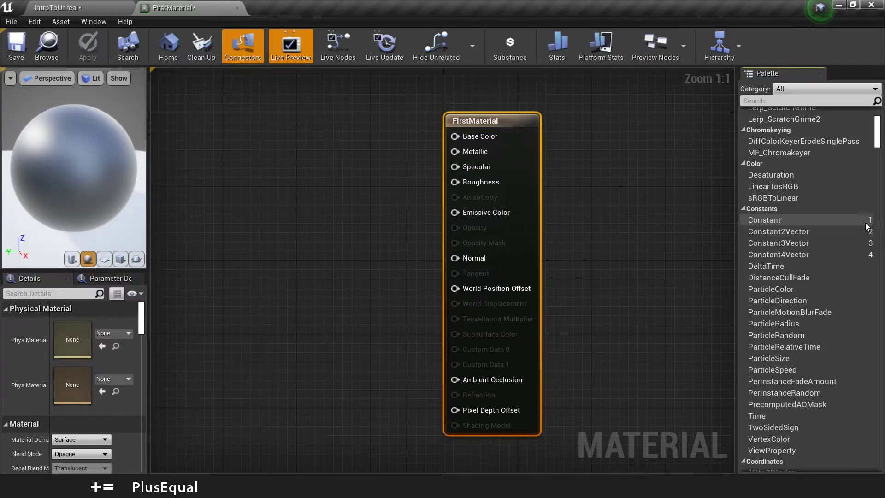
right_click_drag(241, 182, 253, 183)
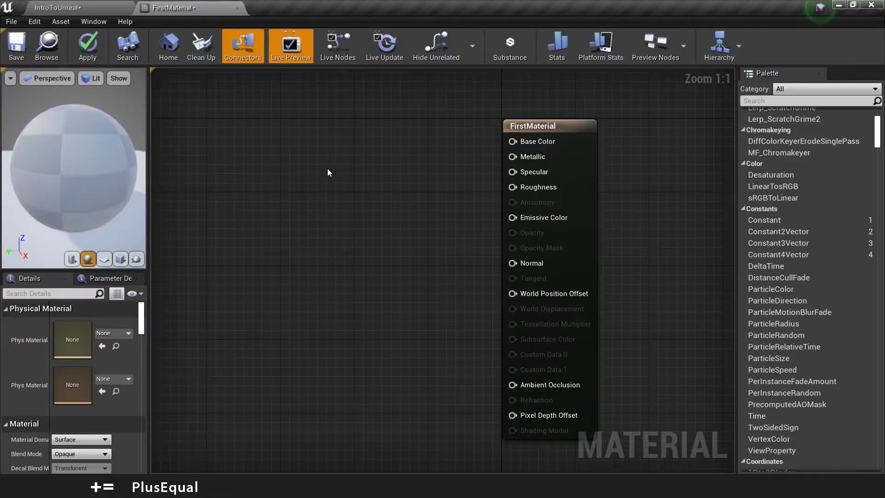
left_click(297, 171)
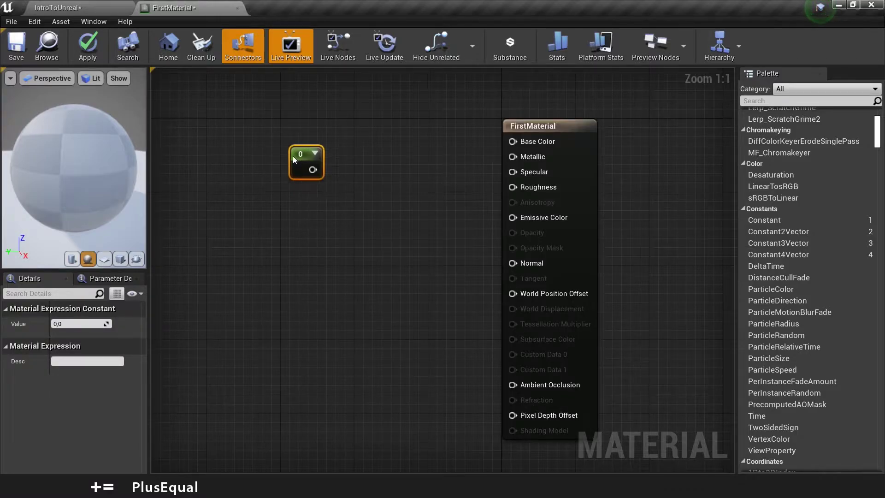
left_click_drag(293, 159, 318, 190)
key("Delete")
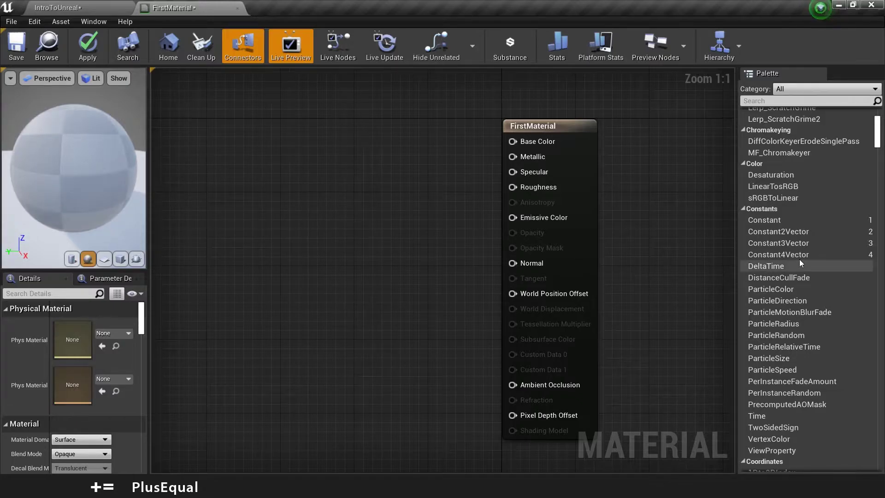
Add a Constant4Vector node to the graph, shift it slightly, and delete it
right_click_drag(264, 200, 297, 199)
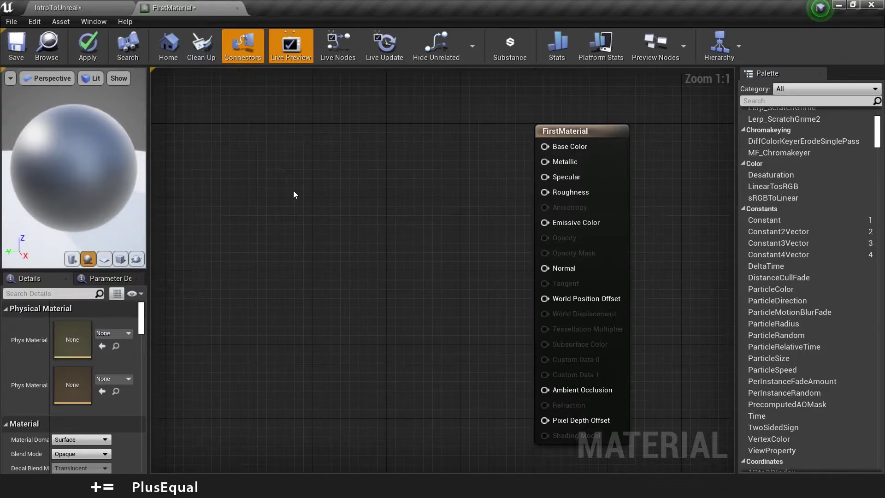
left_click(293, 190)
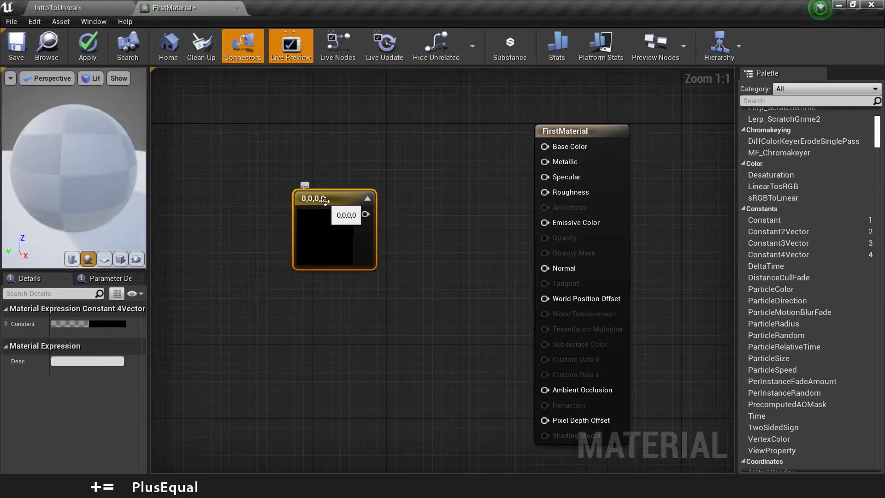
mouse_move(327, 197)
left_mouse_down()
mouse_move(310, 181)
mouse_move(307, 206)
mouse_move(310, 198)
left_mouse_up()
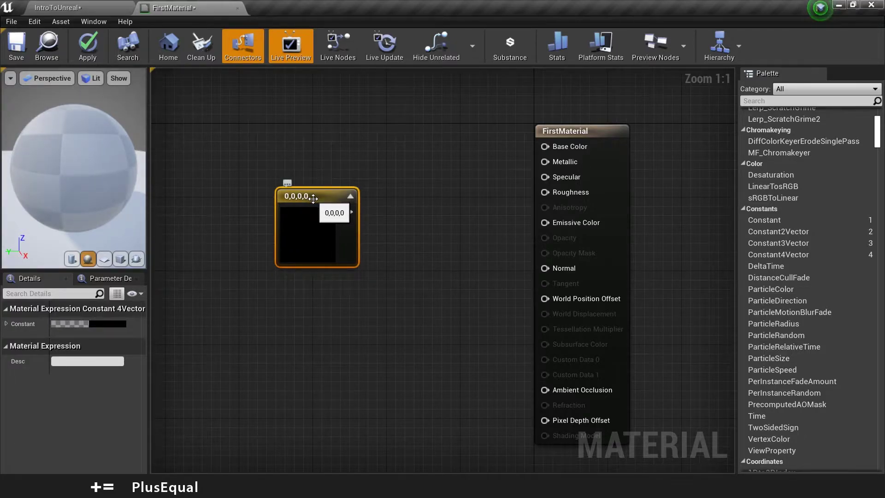
key("Delete")
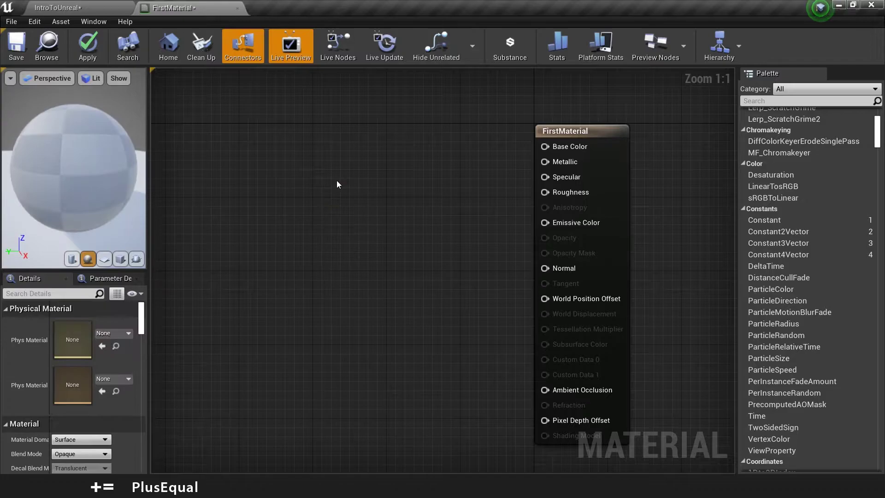
Search the graph's node list for "constant" and close the list without adding a node
right_click(288, 184)
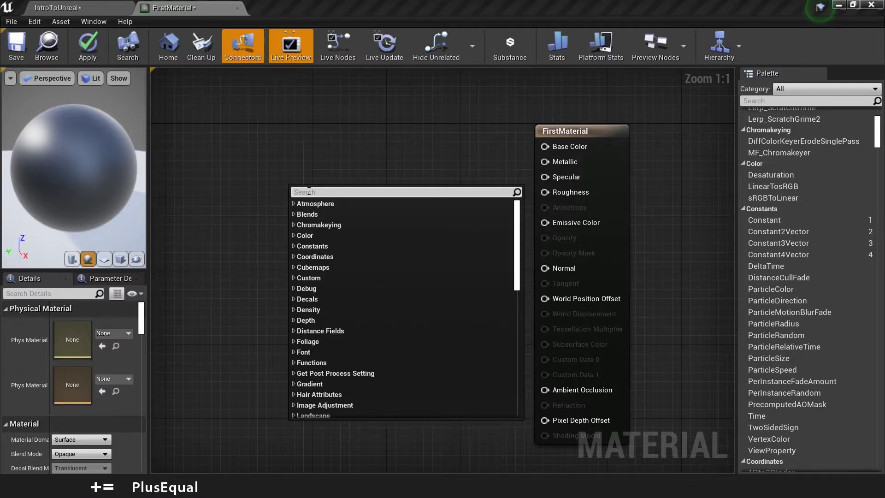
type("constant")
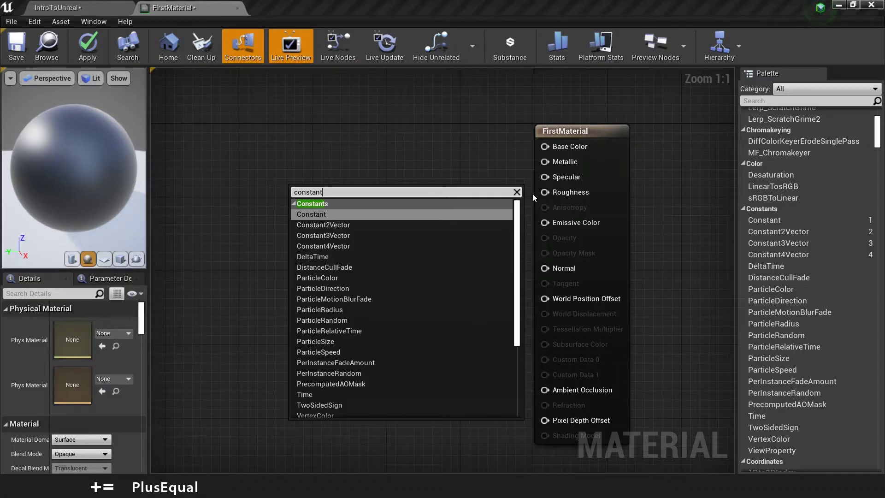
left_click(339, 159)
right_click(339, 160)
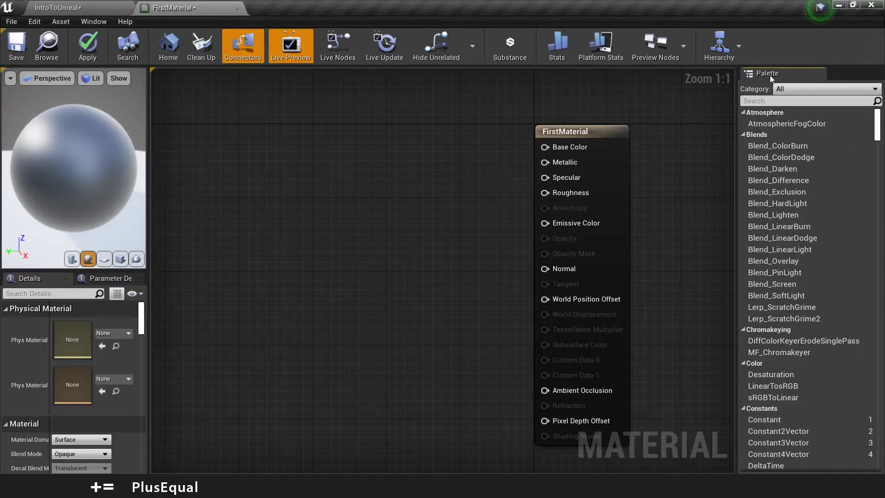
Switch to the Windows photo viewer to read the UE4 materials notes on Base Color, Metallic and Roughness, and close the image
mouse_move(877, 117)
left_mouse_down()
mouse_move(879, 133)
mouse_move(881, 112)
left_mouse_up()
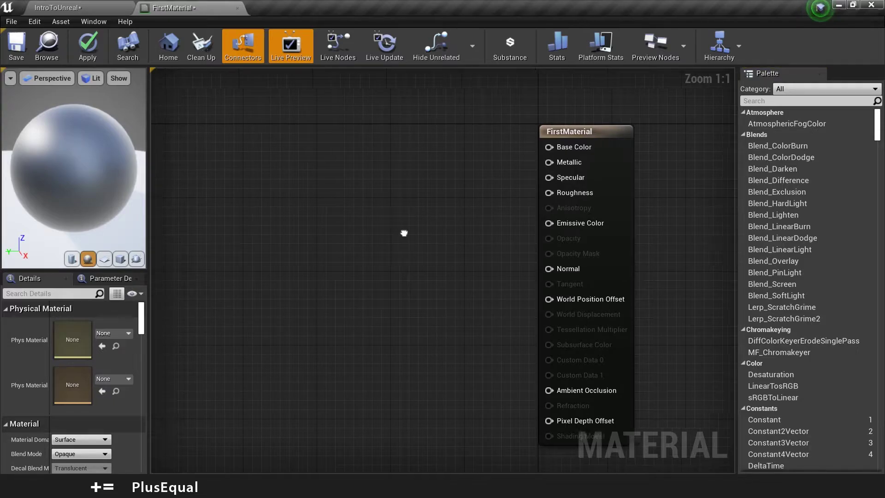
right_click_drag(406, 232, 450, 235)
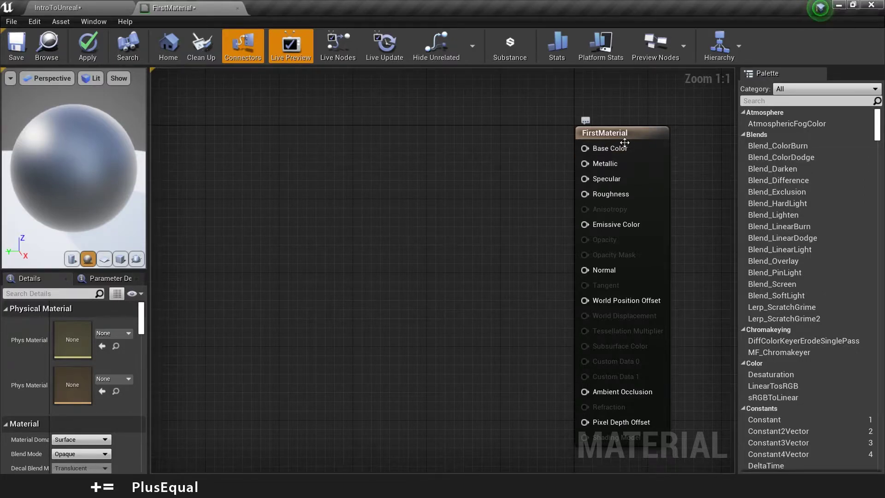
key("alt+Tab")
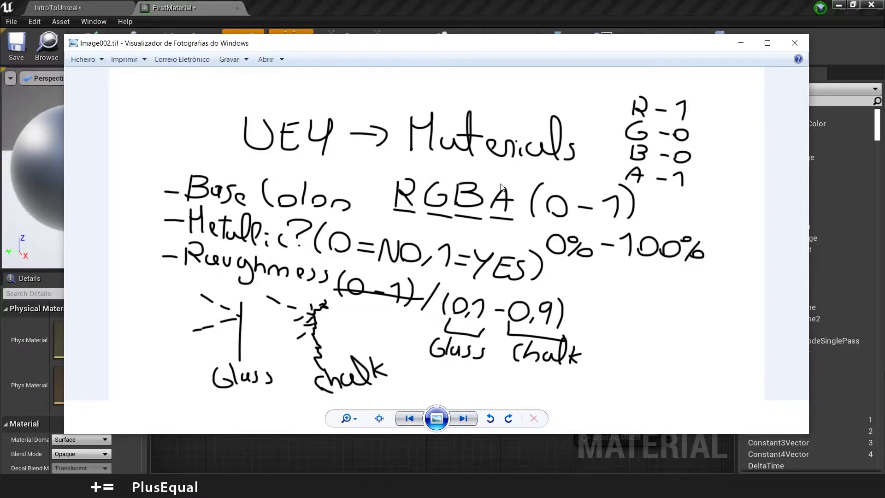
left_click(794, 42)
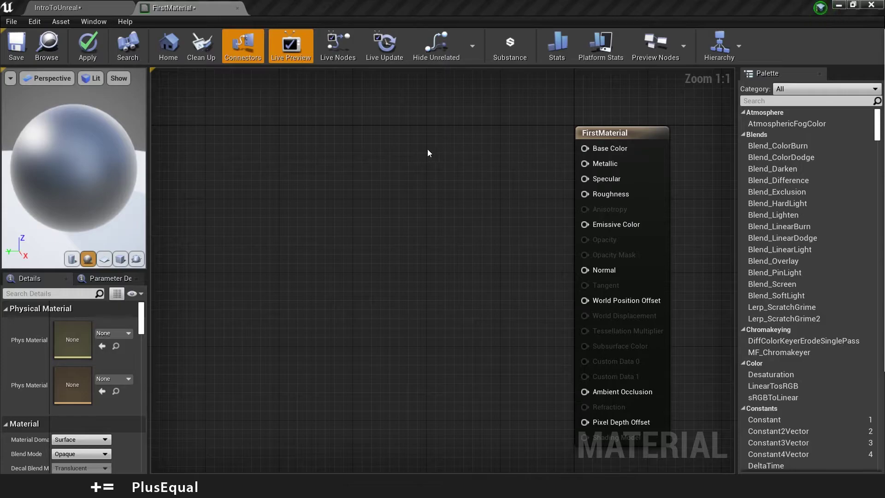
Add a Constant3Vector node to the graph and position it to the left of the FirstMaterial node near Base Color
right_click_drag(329, 139, 366, 132)
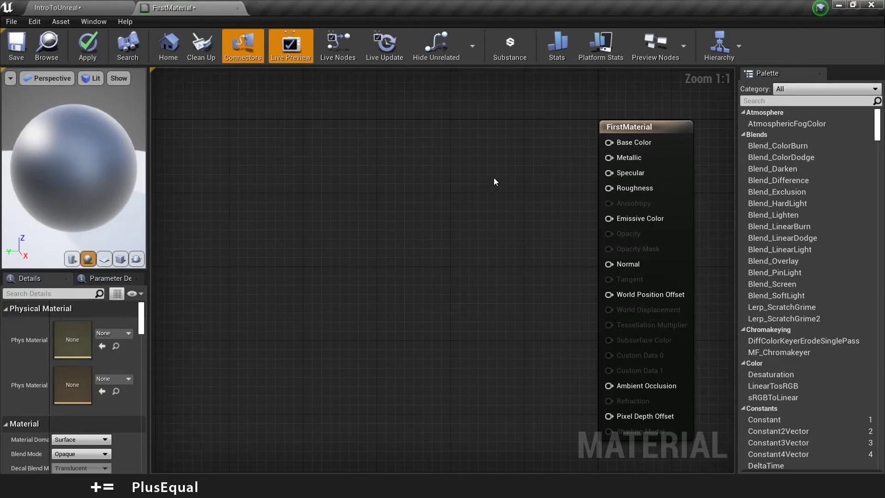
left_click(372, 150)
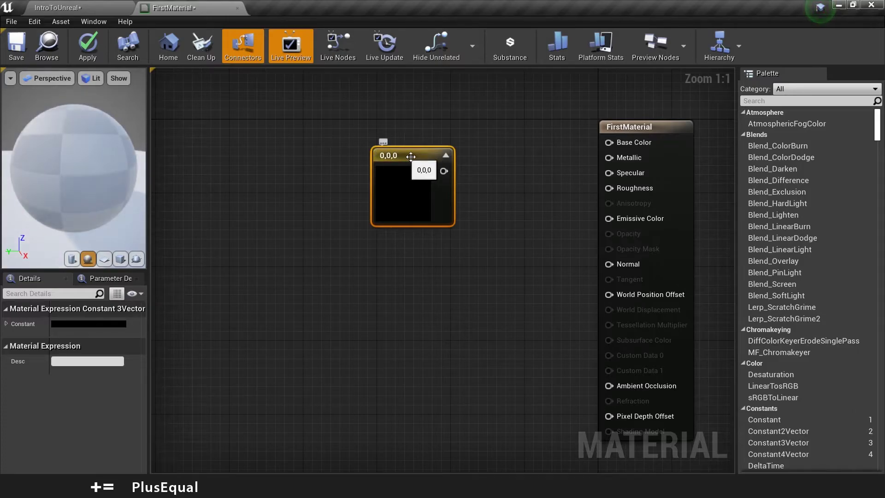
left_click_drag(411, 156, 398, 129)
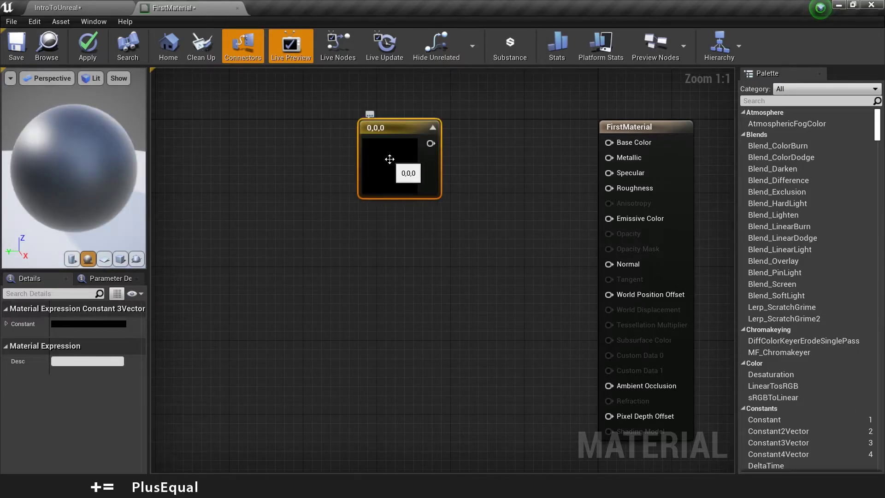
Set the Constant3Vector's color to light blue, about R 0.147, G 0.618, B 1.0, at full value
double_click(390, 159)
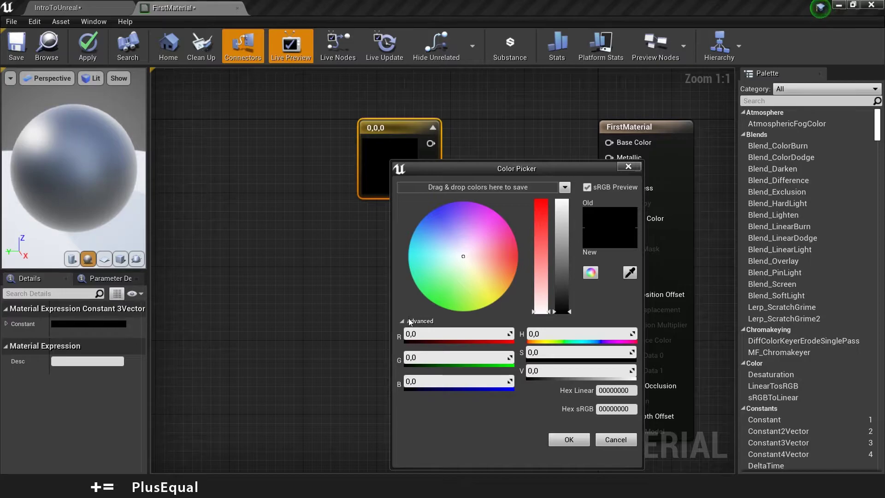
left_click_drag(464, 256, 422, 235)
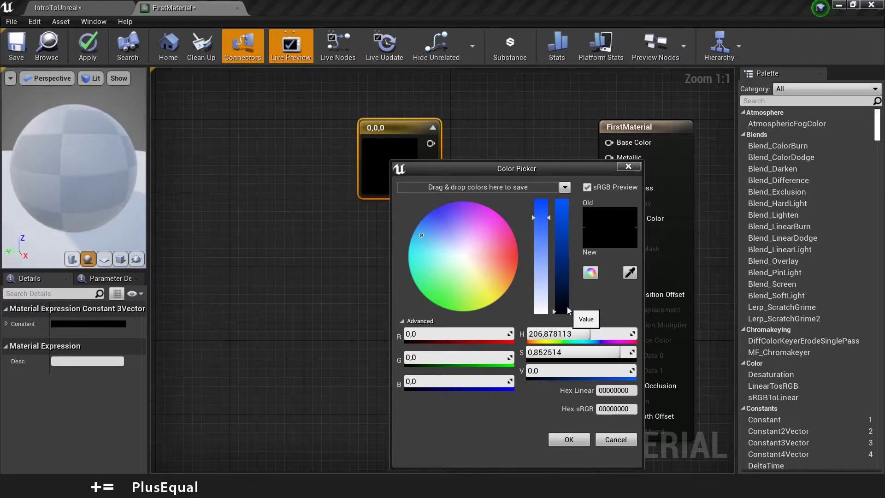
left_click_drag(568, 310, 563, 199)
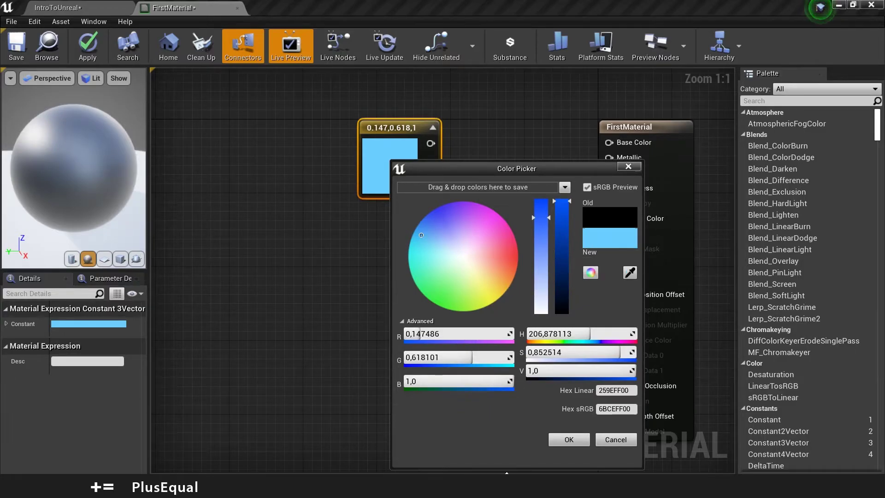
left_click(567, 442)
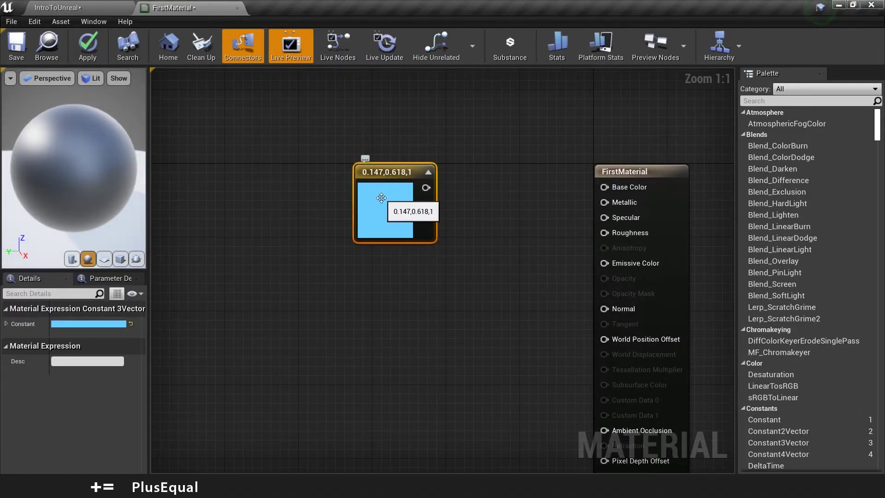
Save FirstMaterial and return to the IntroToUnreal level
left_click(17, 49)
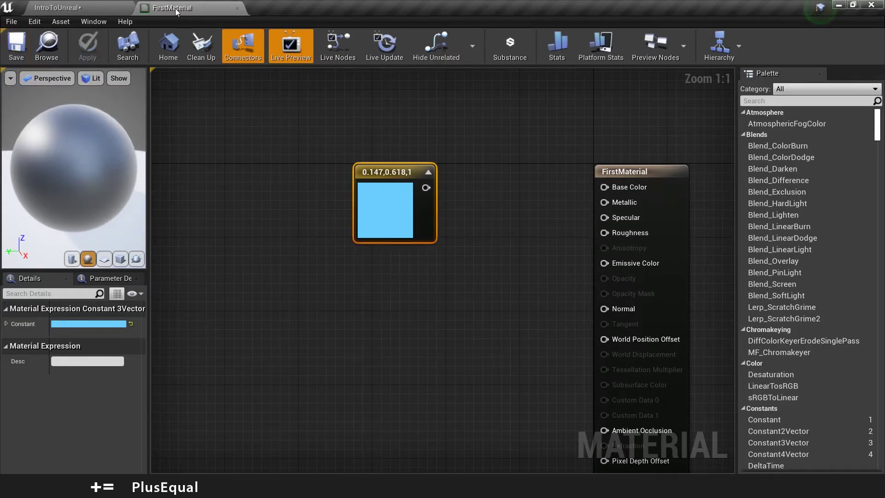
left_click(69, 10)
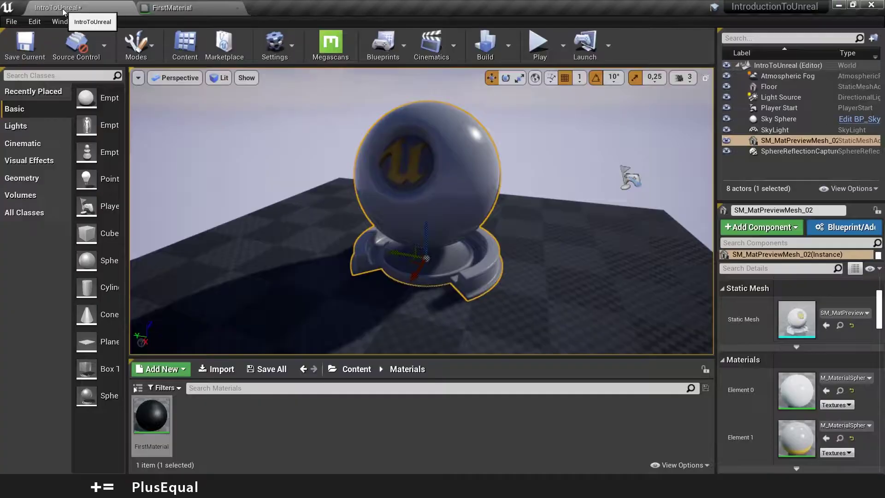
Assign FirstMaterial to the Element 0 material slot of SM_MatPreviewMesh_02 and inspect the mesh in the level
right_click_drag(491, 184, 503, 182)
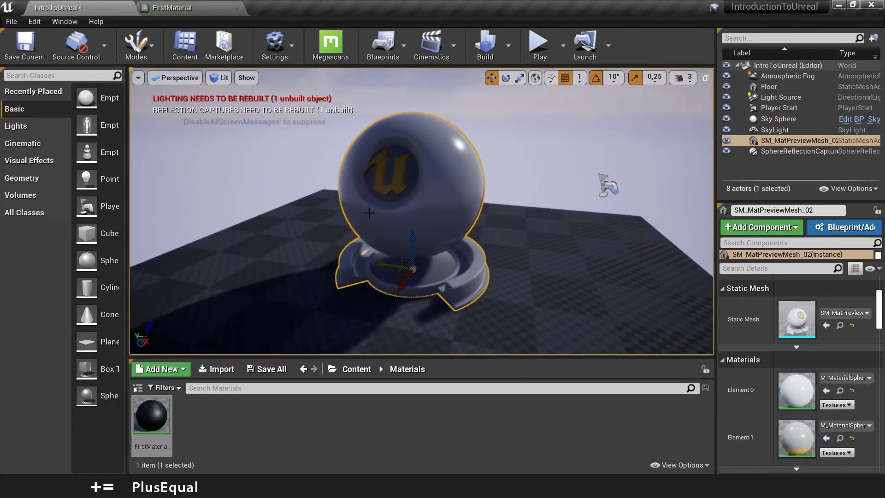
mouse_move(162, 426)
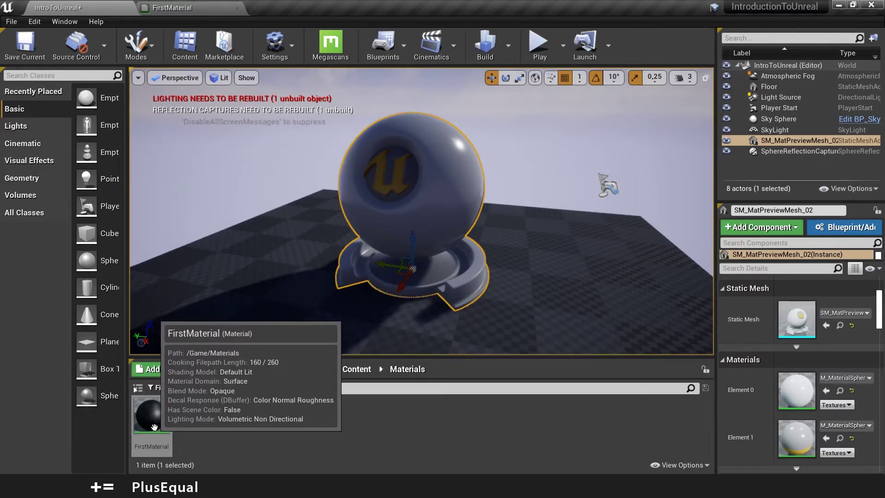
left_click_drag(154, 426, 796, 389)
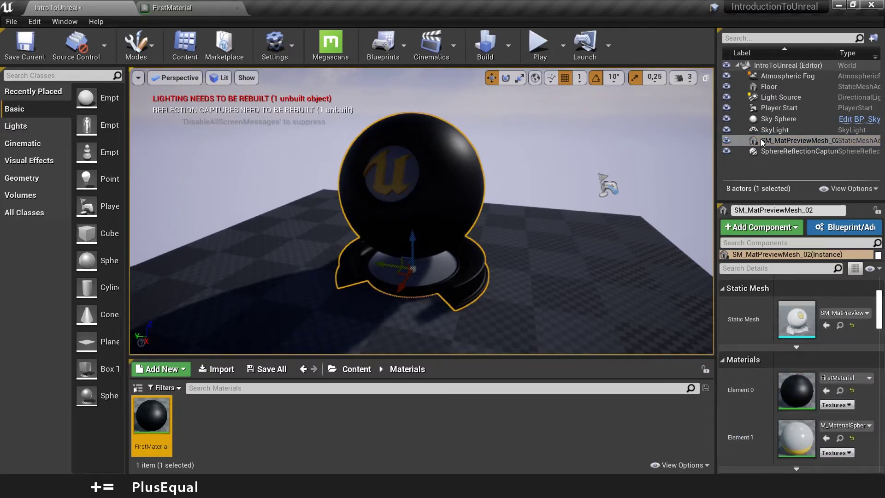
left_click(532, 241)
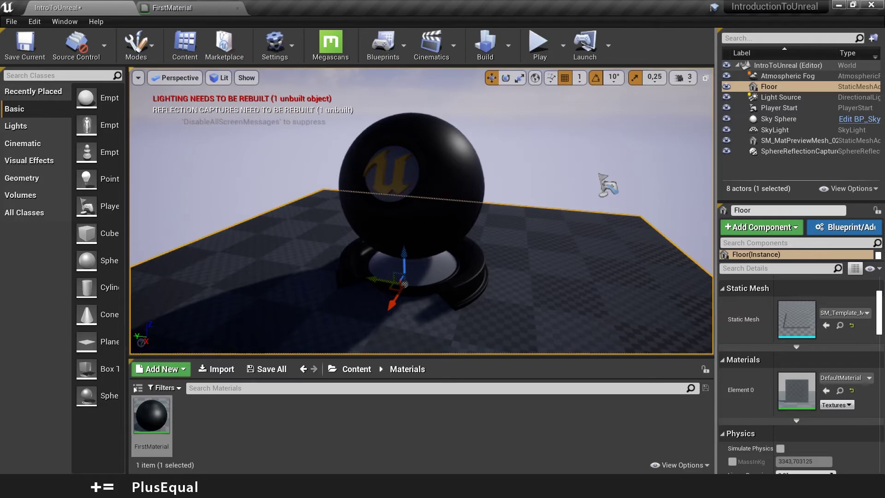
left_click(429, 212)
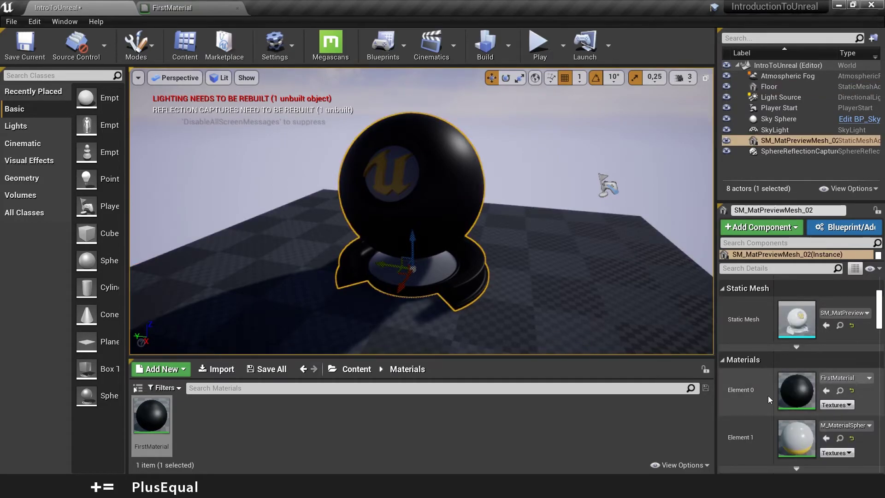
scroll(751, 388, "down", 1)
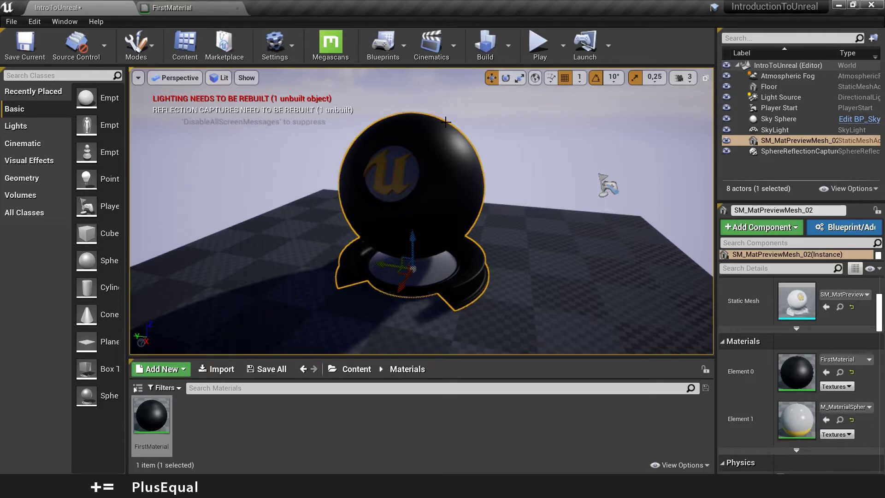
mouse_move(553, 212)
right_mouse_down()
mouse_move(461, 214)
mouse_move(562, 212)
mouse_move(553, 210)
right_mouse_up()
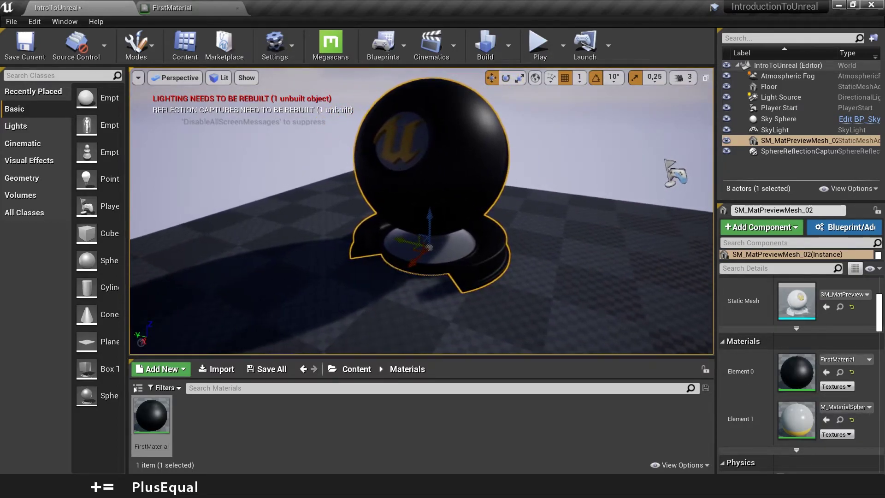
Return to FirstMaterial, connect the light blue Constant3Vector to Base Color and move the node slightly closer to the material node
left_click(175, 9)
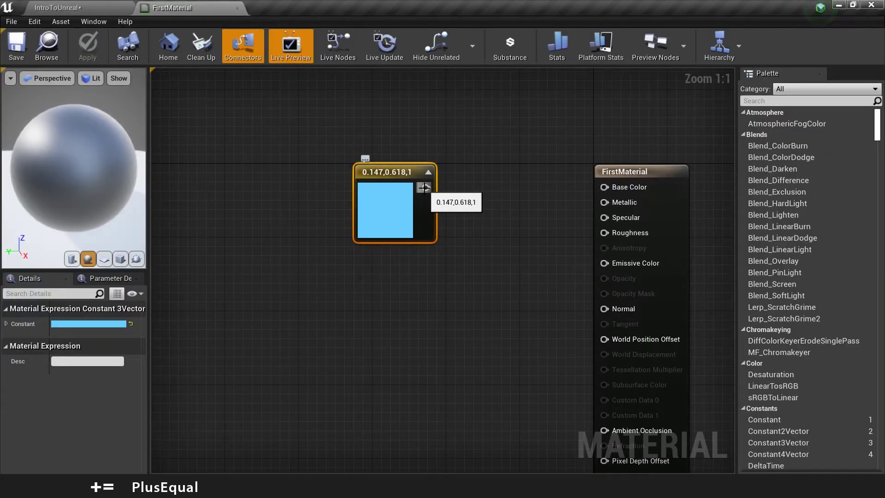
left_click_drag(428, 194, 605, 187)
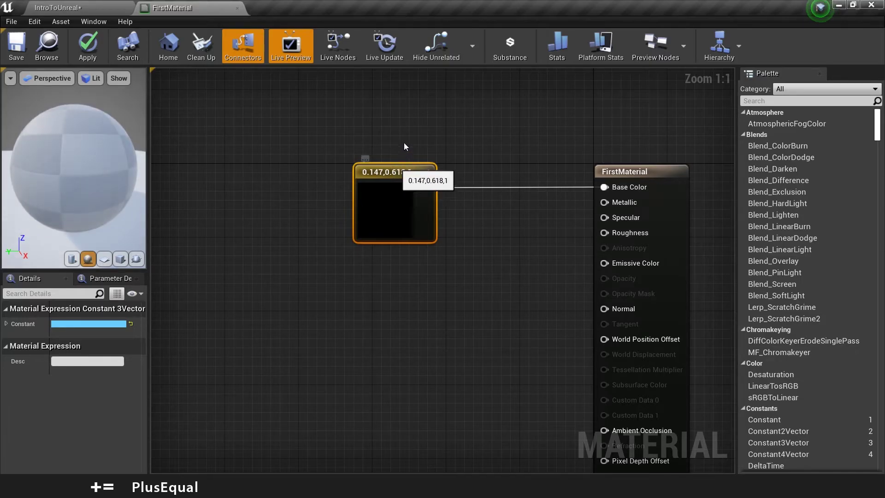
left_click_drag(389, 172, 422, 169)
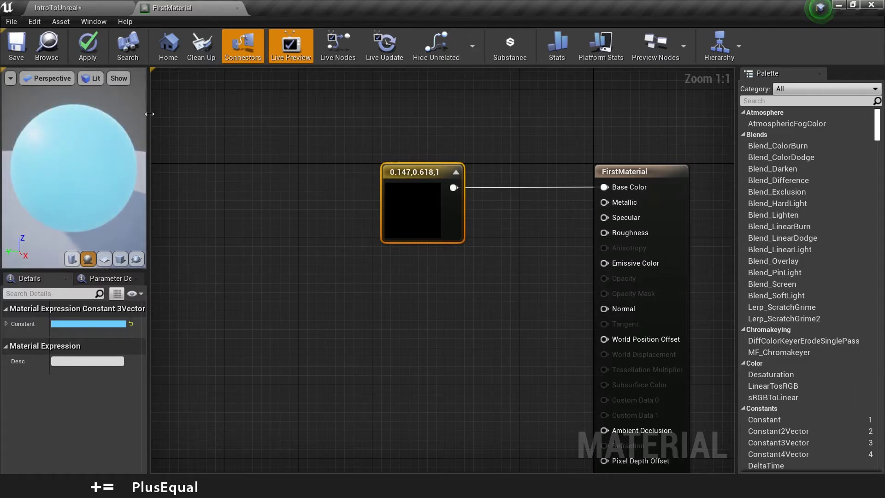
Apply and save FirstMaterial, and return to the IntroToUnreal level to inspect the preview mesh
left_click(87, 49)
left_click(17, 48)
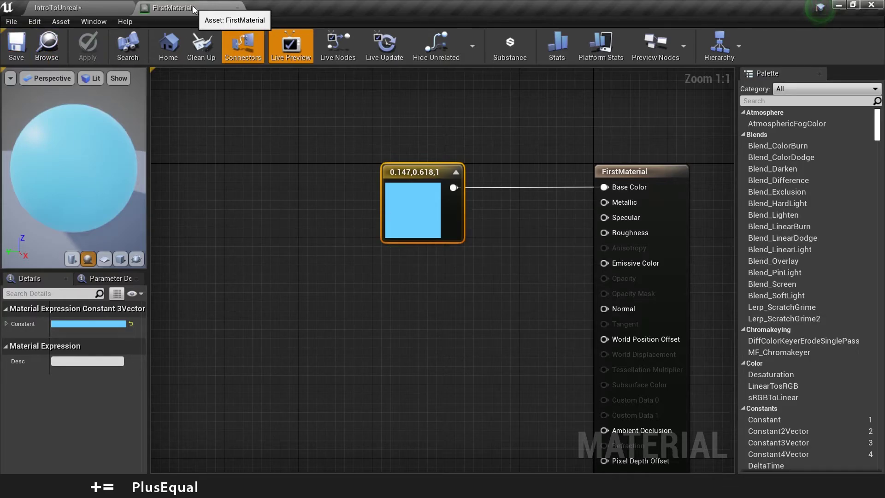
left_click(112, 9)
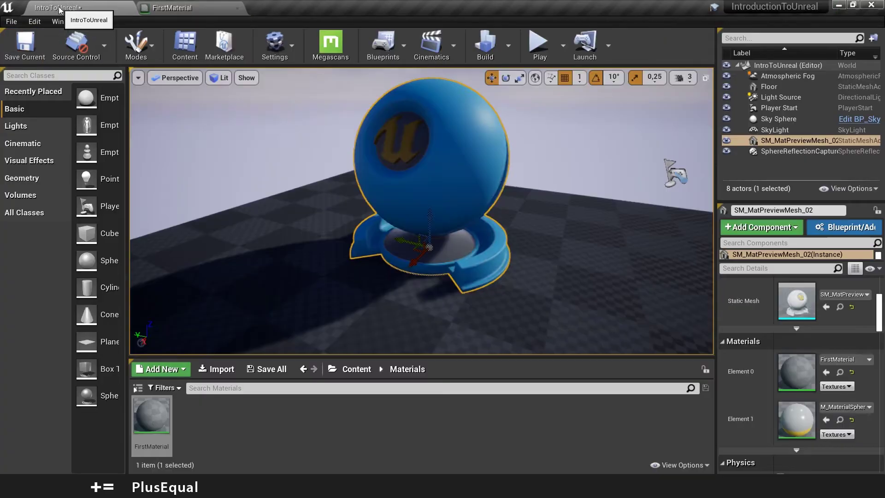
mouse_move(502, 179)
right_mouse_down()
mouse_move(523, 178)
mouse_move(522, 165)
mouse_move(498, 181)
right_mouse_up()
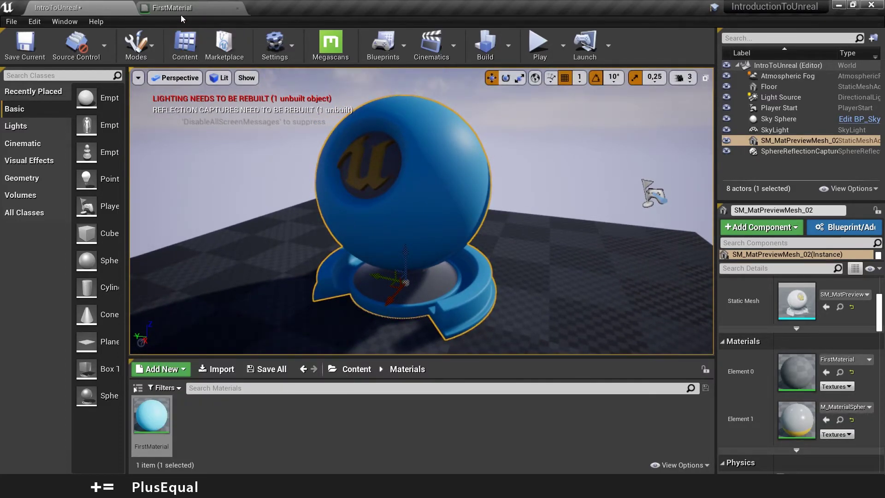
Go back to the FirstMaterial graph and move the light blue color node up to free space below it
left_click(200, 14)
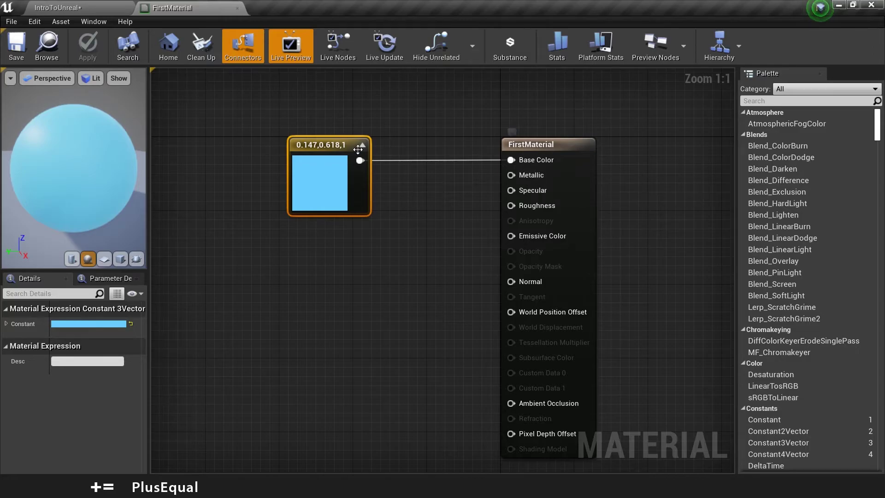
left_click_drag(355, 142, 401, 96)
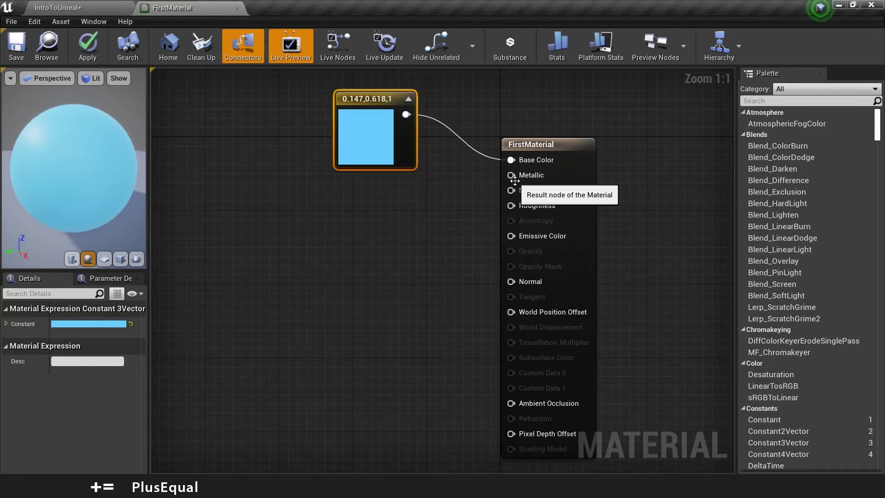
right_click_drag(369, 206, 381, 209)
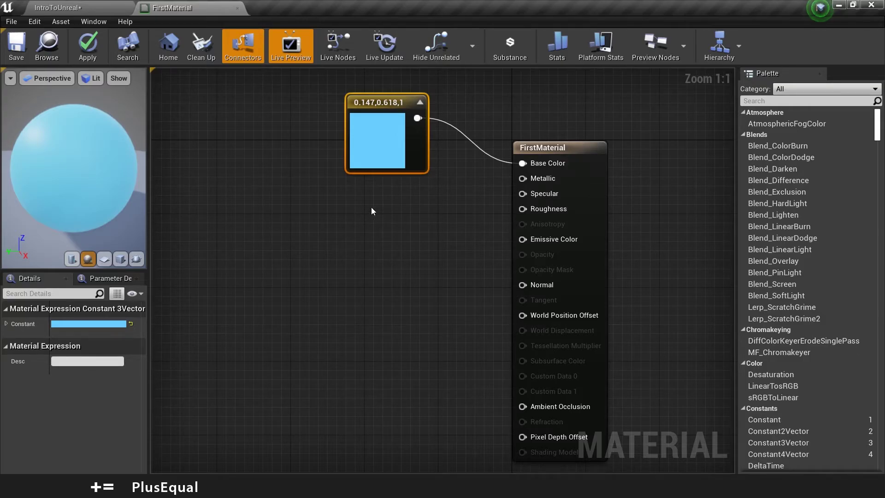
Add a Constant node below the light blue color node and connect it to FirstMaterial's Metallic input
left_click(371, 206)
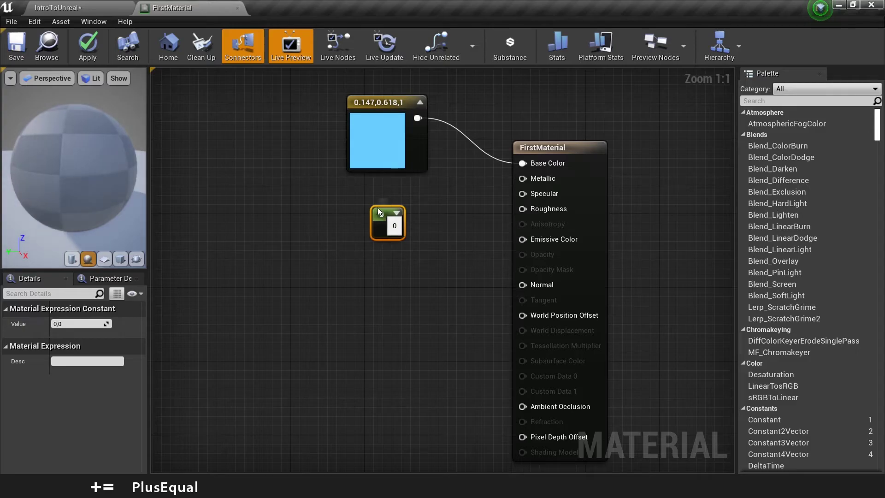
left_click(389, 200)
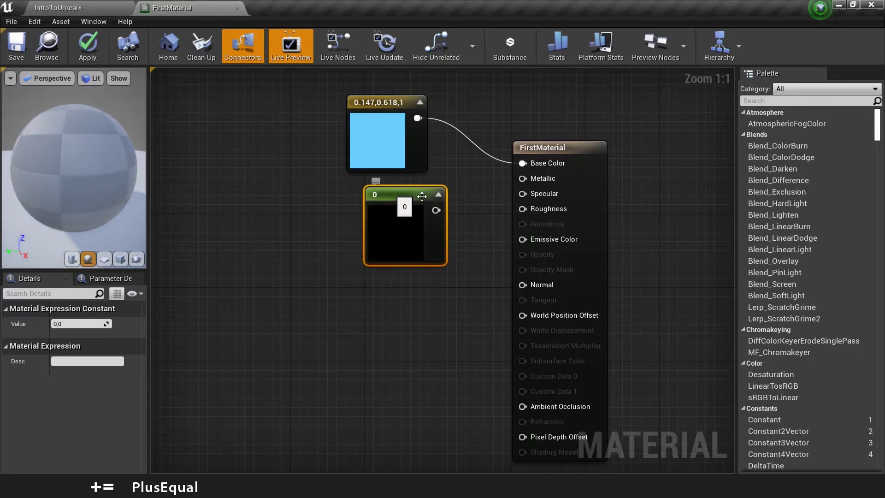
left_click(437, 194)
left_click_drag(387, 210, 521, 178)
right_click_drag(388, 233, 379, 224)
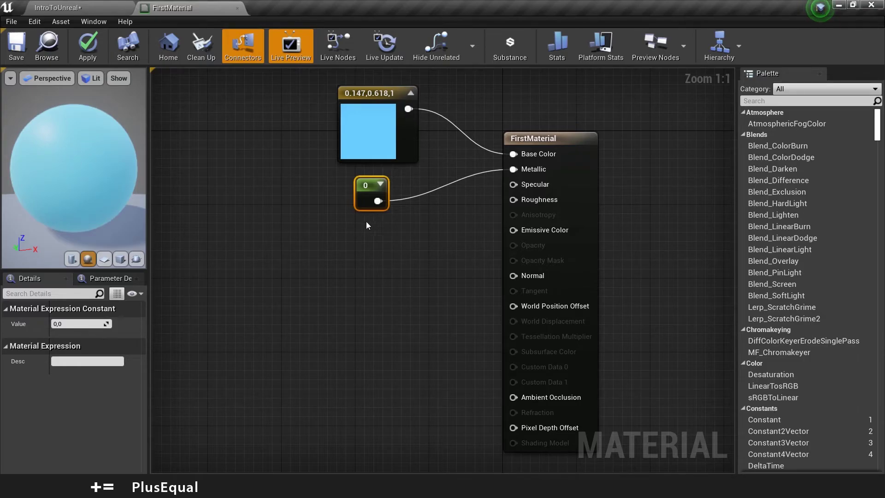
right_click_drag(365, 225, 347, 218)
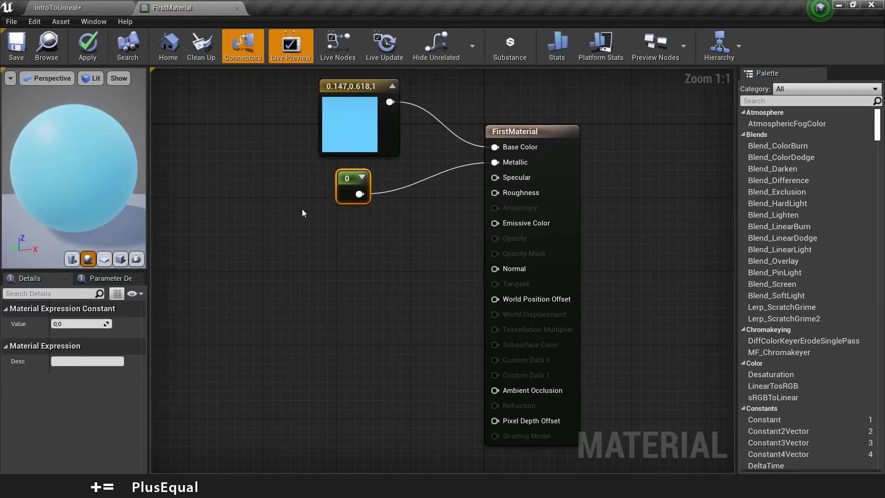
Set the Metallic constant's value to 1, enlarge the preview area and inspect the sphere up close
left_click(352, 218)
left_click(354, 189)
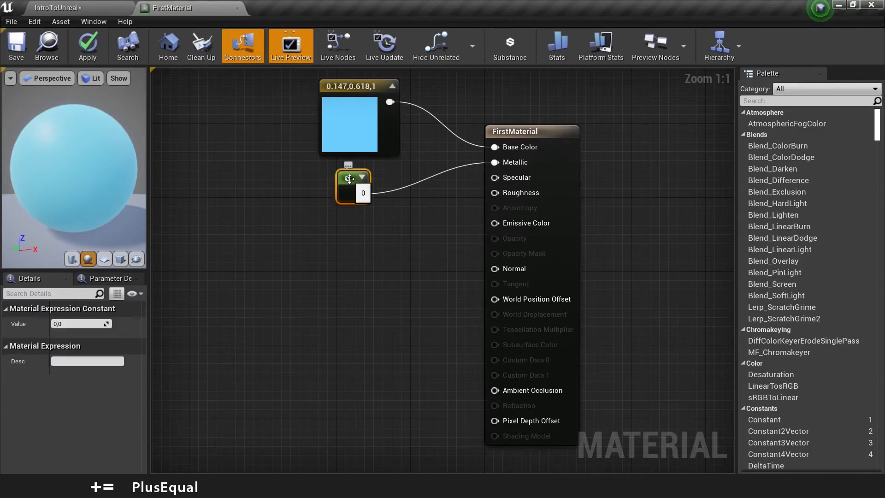
left_click(79, 322)
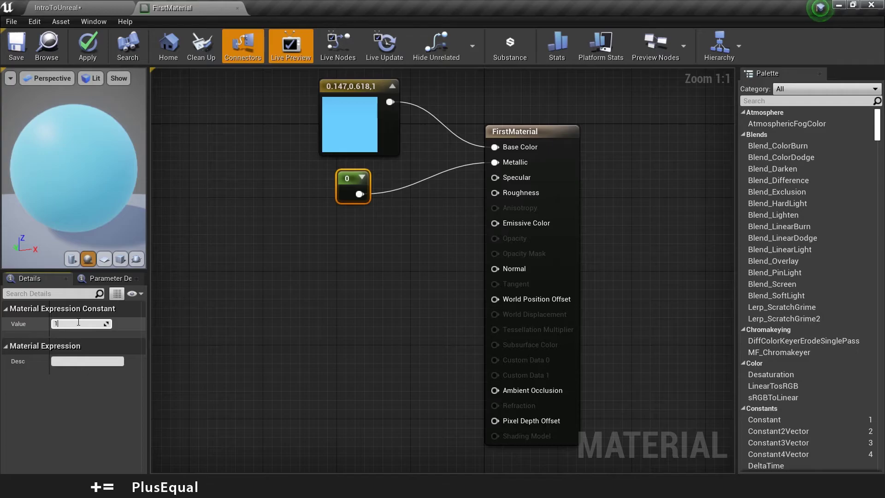
key("Return")
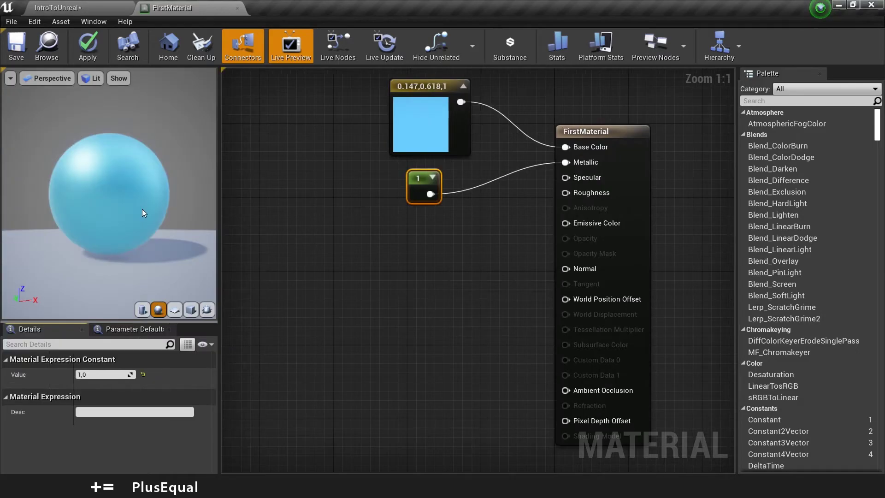
scroll(142, 209, "up", 5)
left_click_drag(115, 207, 95, 201)
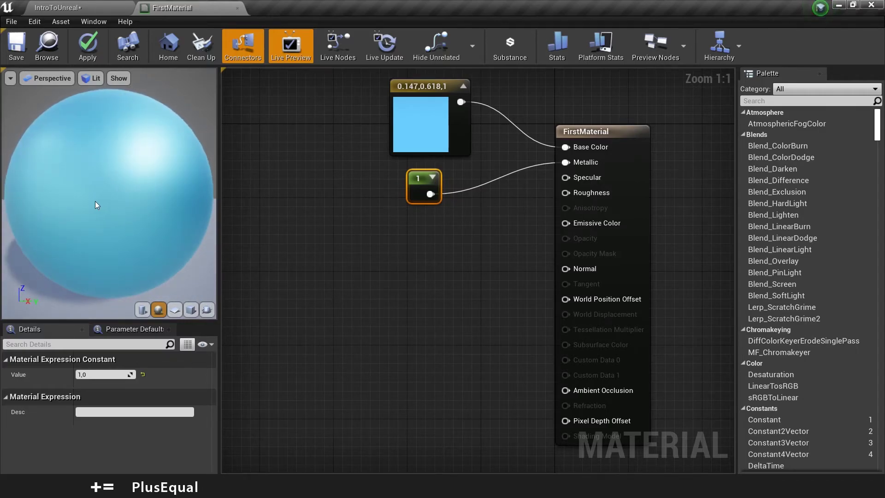
Set the Metallic constant's value to 0 and inspect the non-metallic look on the preview sphere
left_click(106, 375)
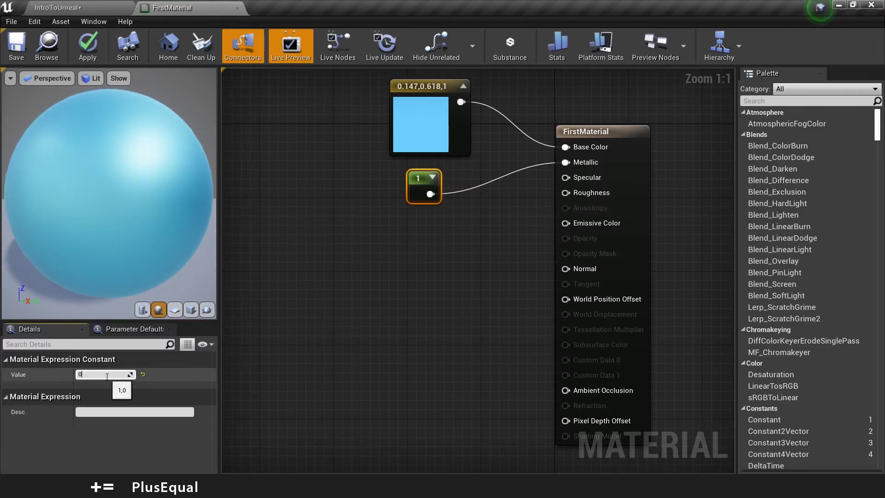
type("0")
key("Return")
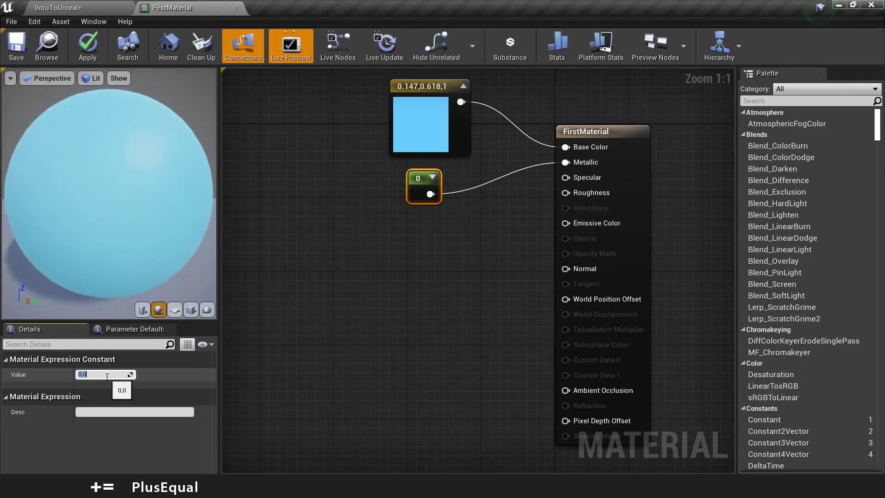
left_click_drag(166, 170, 166, 169)
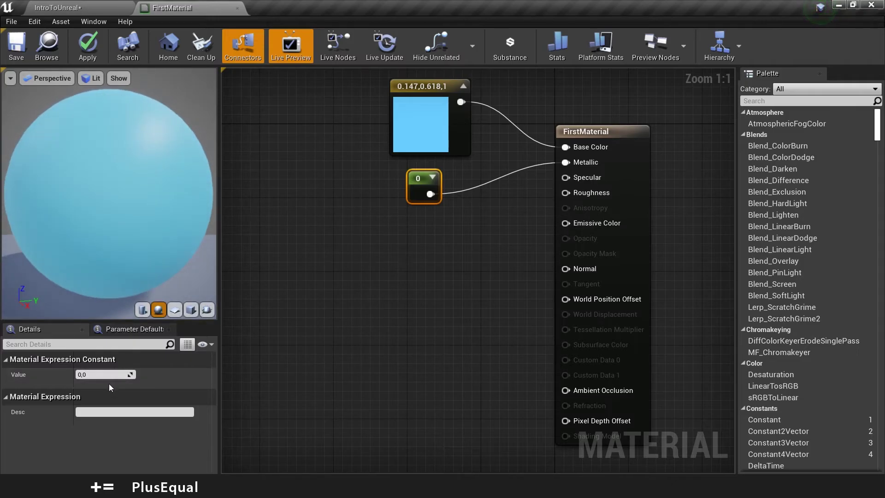
Set the Metallic constant's value back to 1 and inspect the metallic look on the preview sphere
left_click(99, 374)
type("1")
key("Return")
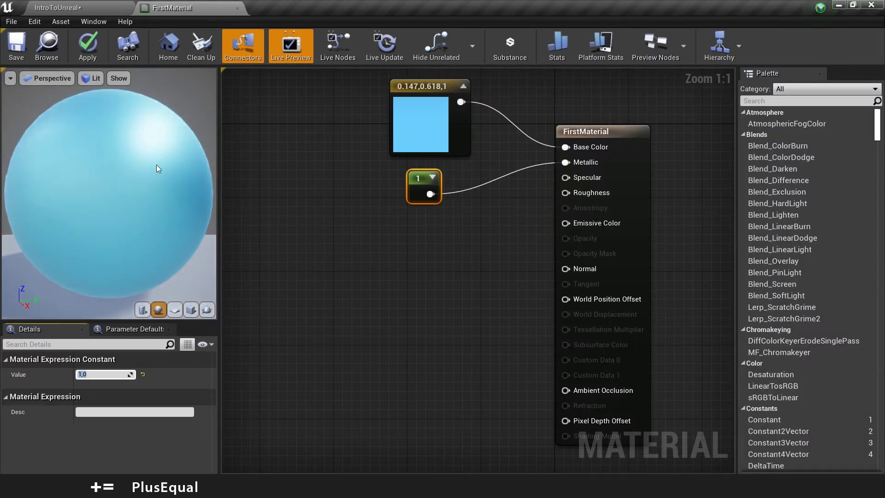
left_click_drag(156, 164, 157, 165)
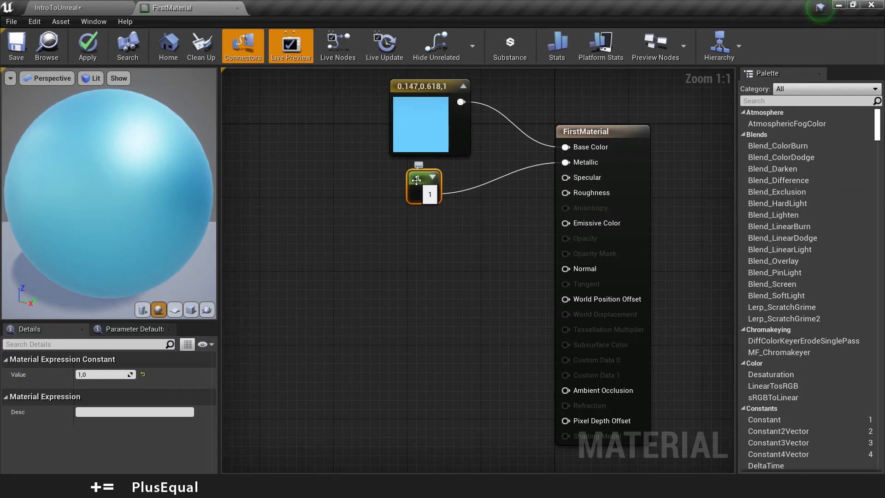
Duplicate the Metallic constant below the original, connect the copy to Roughness and inspect the preview sphere
key("ctrl+v")
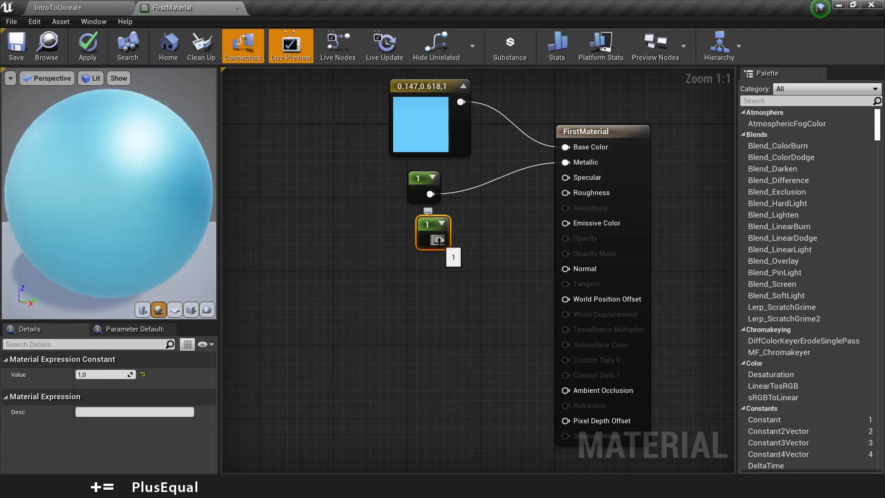
left_click_drag(437, 239, 565, 194)
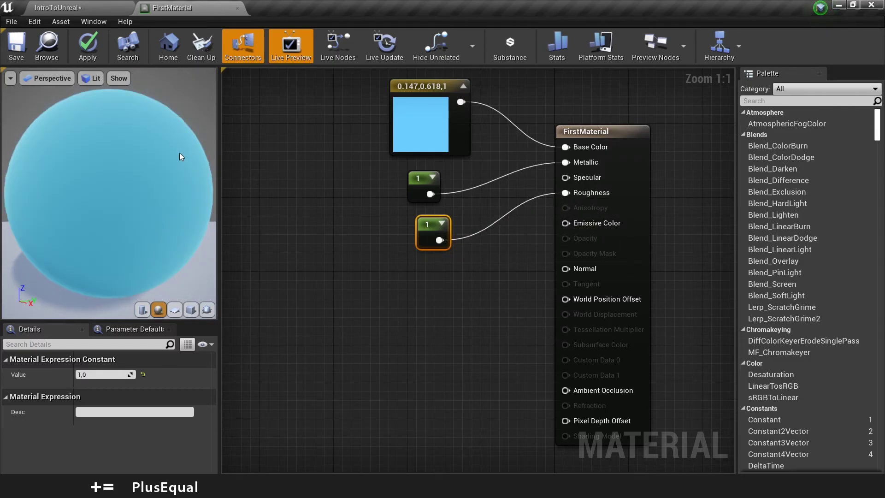
mouse_move(180, 157)
left_mouse_down()
mouse_move(161, 159)
mouse_move(208, 157)
mouse_move(138, 164)
left_mouse_up()
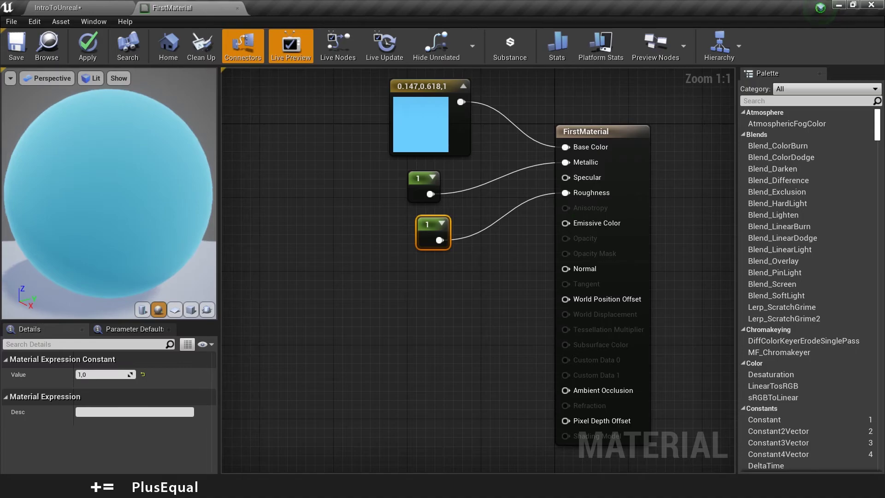
left_click_drag(48, 163, 46, 163)
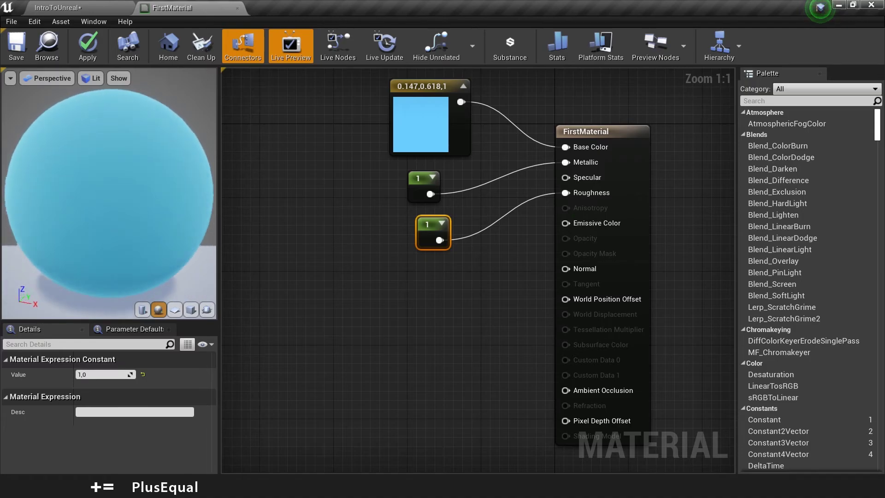
Set the Roughness constant's value to 0.1 and inspect the reflections on the preview sphere
left_click(106, 375)
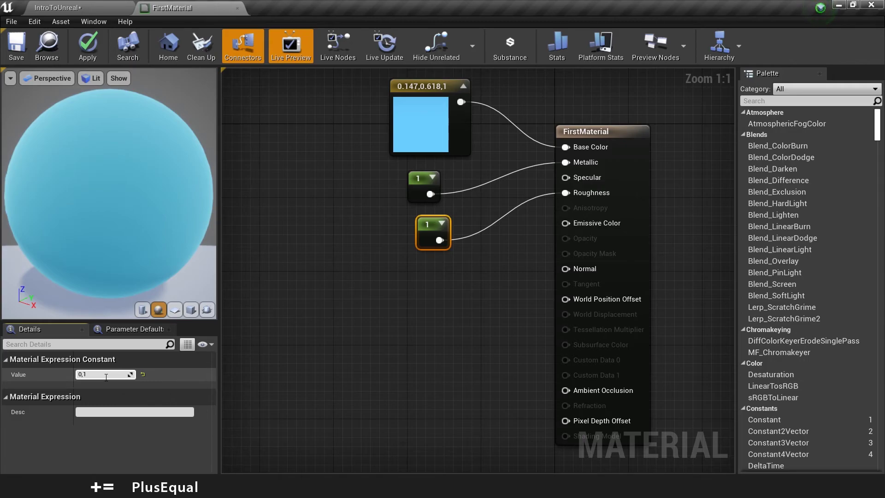
type("0,1")
key("Return")
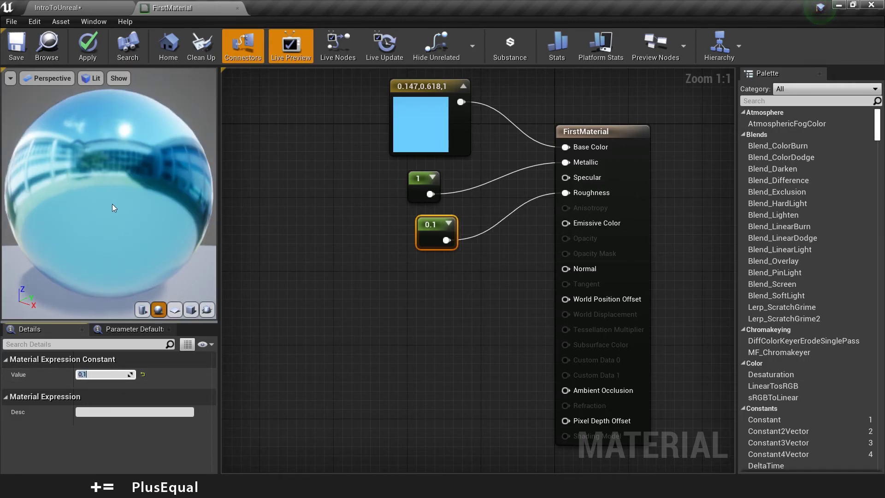
left_click_drag(112, 204, 184, 184)
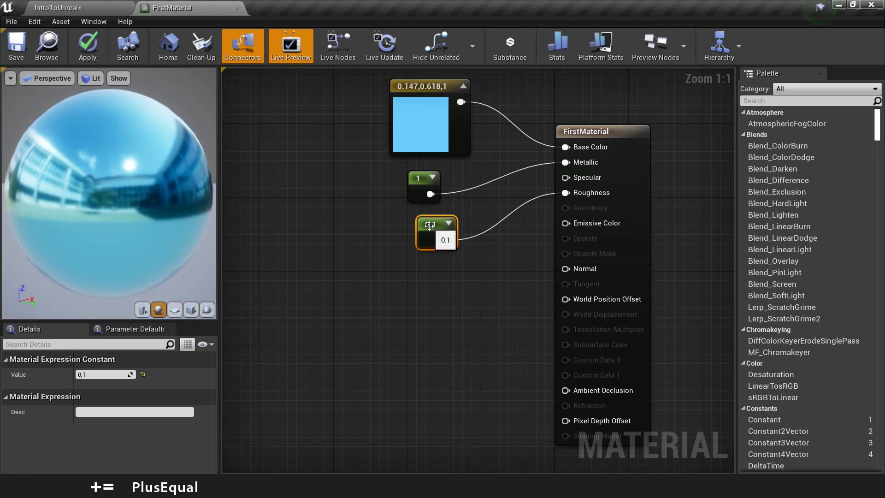
Apply the FirstMaterial changes and inspect the metallic reflections on the level's preview mesh from several sides
left_click(90, 45)
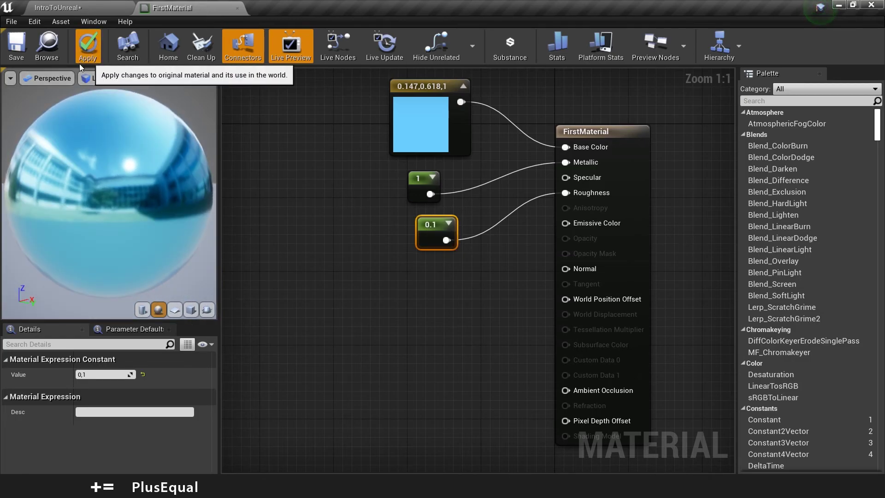
left_click(77, 8)
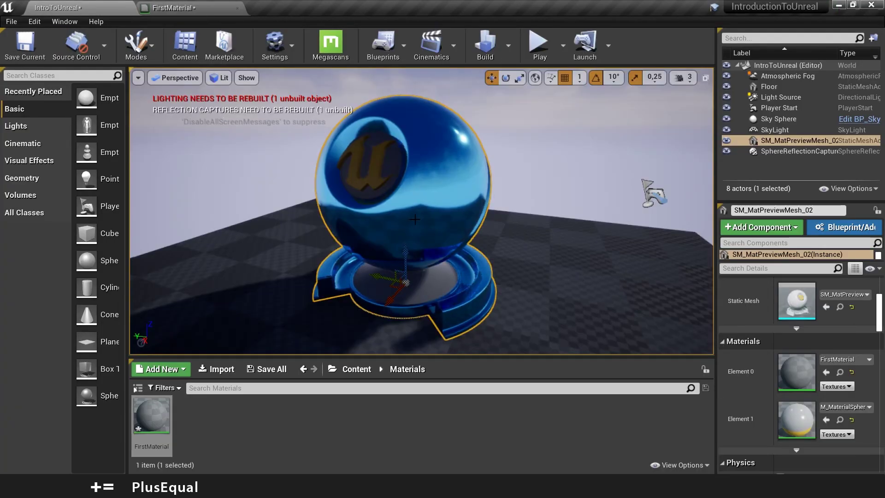
mouse_move(422, 211)
right_mouse_down()
mouse_move(424, 225)
mouse_move(413, 219)
mouse_move(421, 244)
mouse_move(420, 206)
mouse_move(456, 213)
mouse_move(426, 201)
right_mouse_up()
right_click_drag(352, 140, 353, 157)
mouse_move(436, 177)
right_mouse_down()
mouse_move(435, 163)
mouse_move(432, 184)
mouse_move(434, 169)
right_mouse_up()
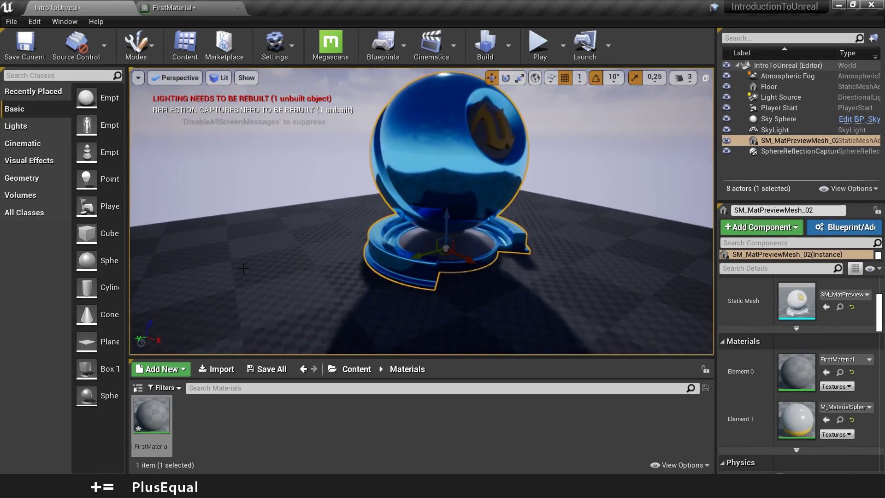
right_click_drag(327, 279, 347, 269)
Assign the M_Concrete_Tiles material from the StarterContent Materials folder to the level's floor
left_click(356, 369)
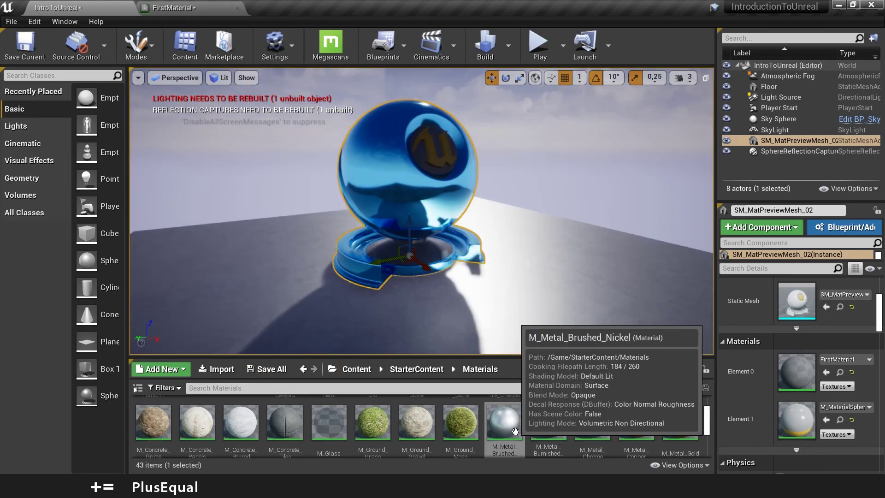
left_click_drag(285, 422, 287, 306)
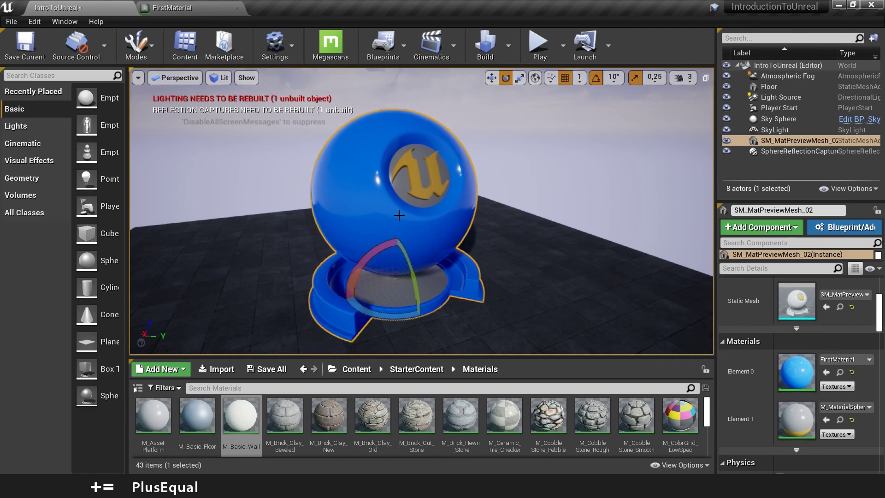
Review the FirstMaterial node graph and examine the material's look on the level's preview mesh
left_click(172, 8)
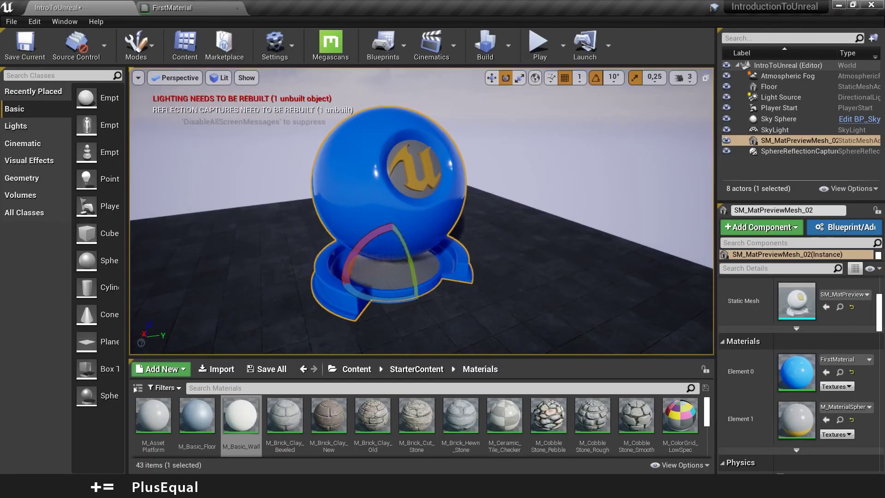
mouse_move(415, 207)
left_mouse_down()
mouse_move(415, 175)
mouse_move(415, 212)
left_mouse_up()
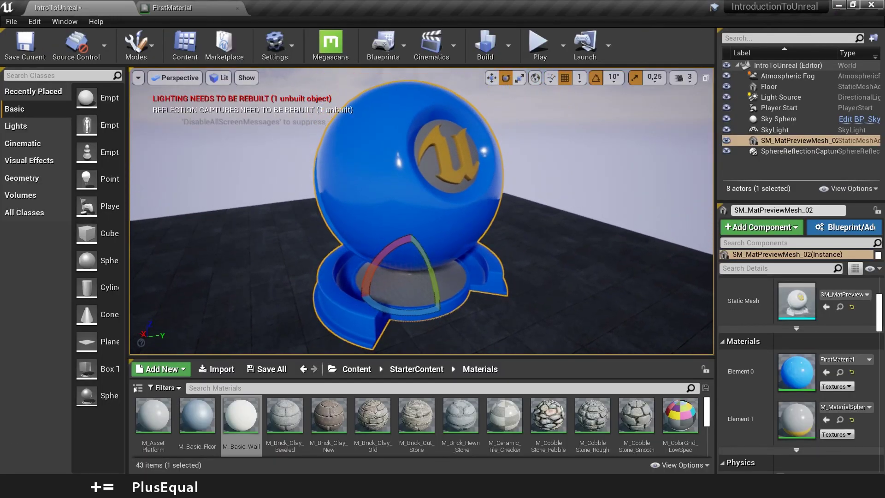